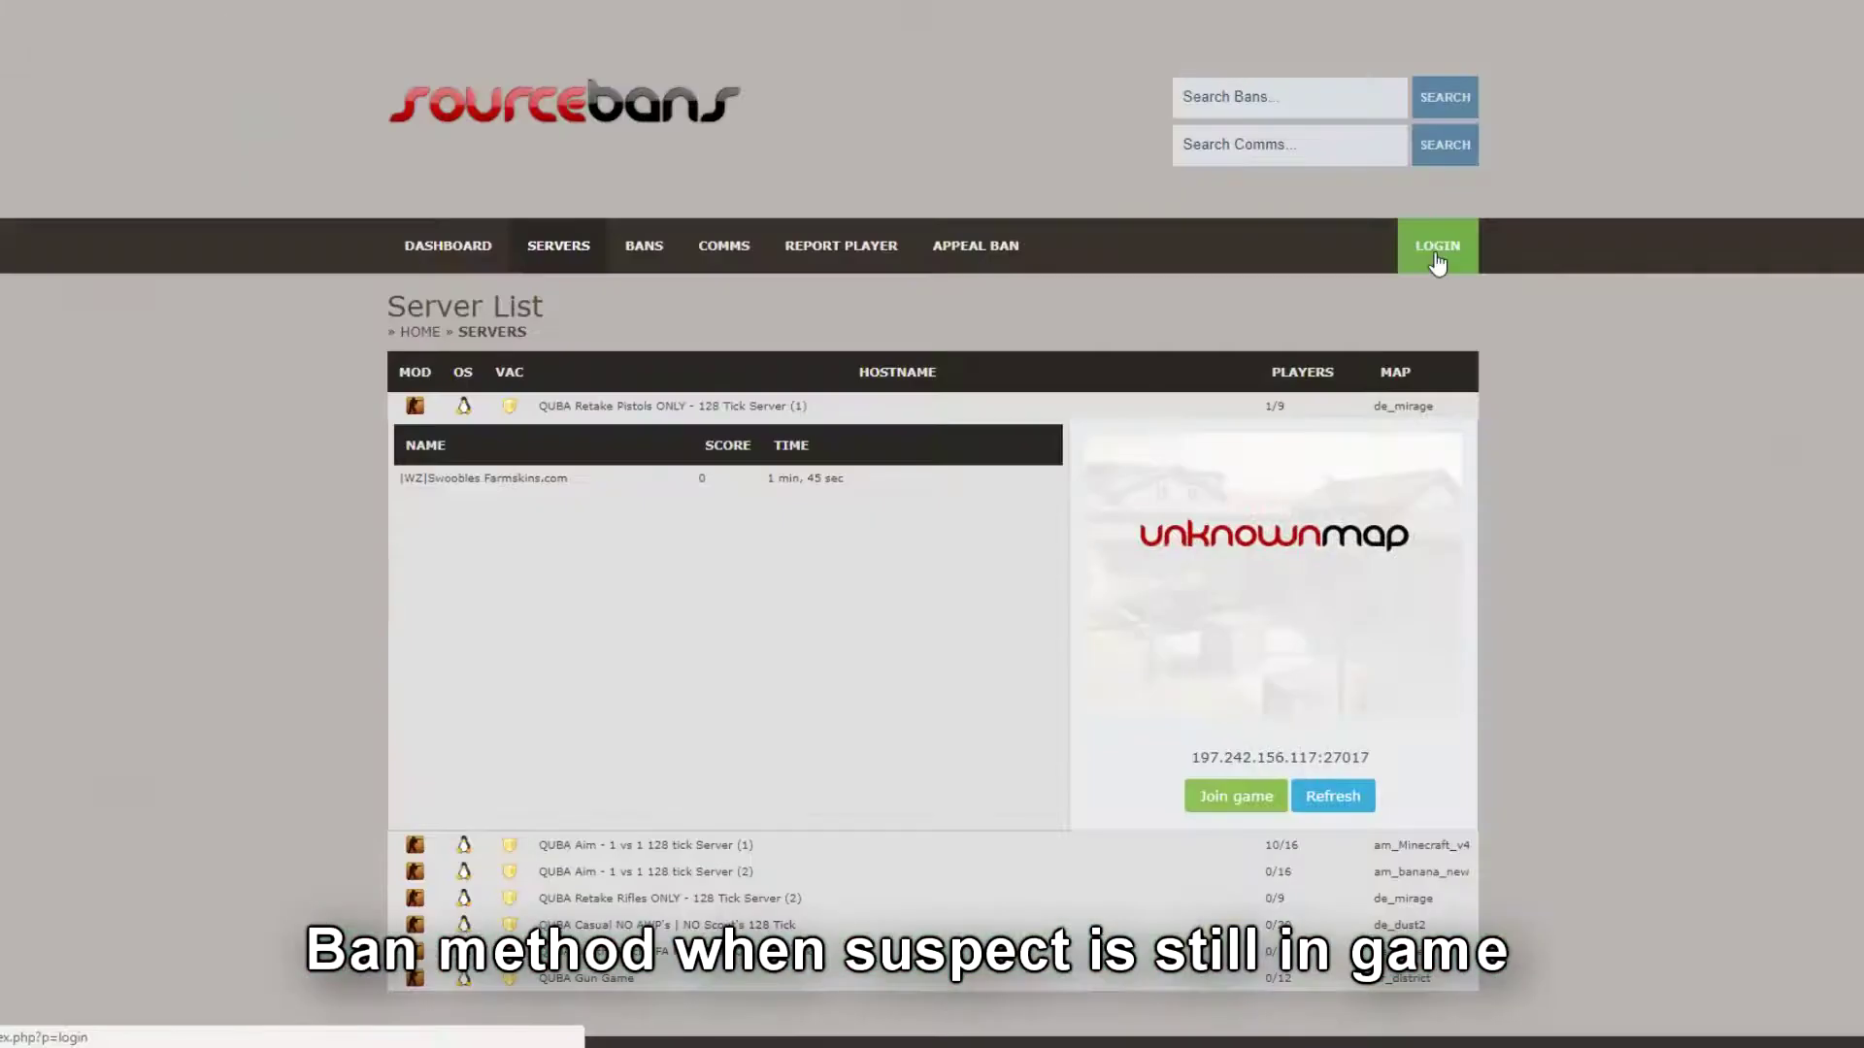
Step: Log in to the SourceBans admin panel and show the Retake Pistols server's connected player
left_click(1436, 254)
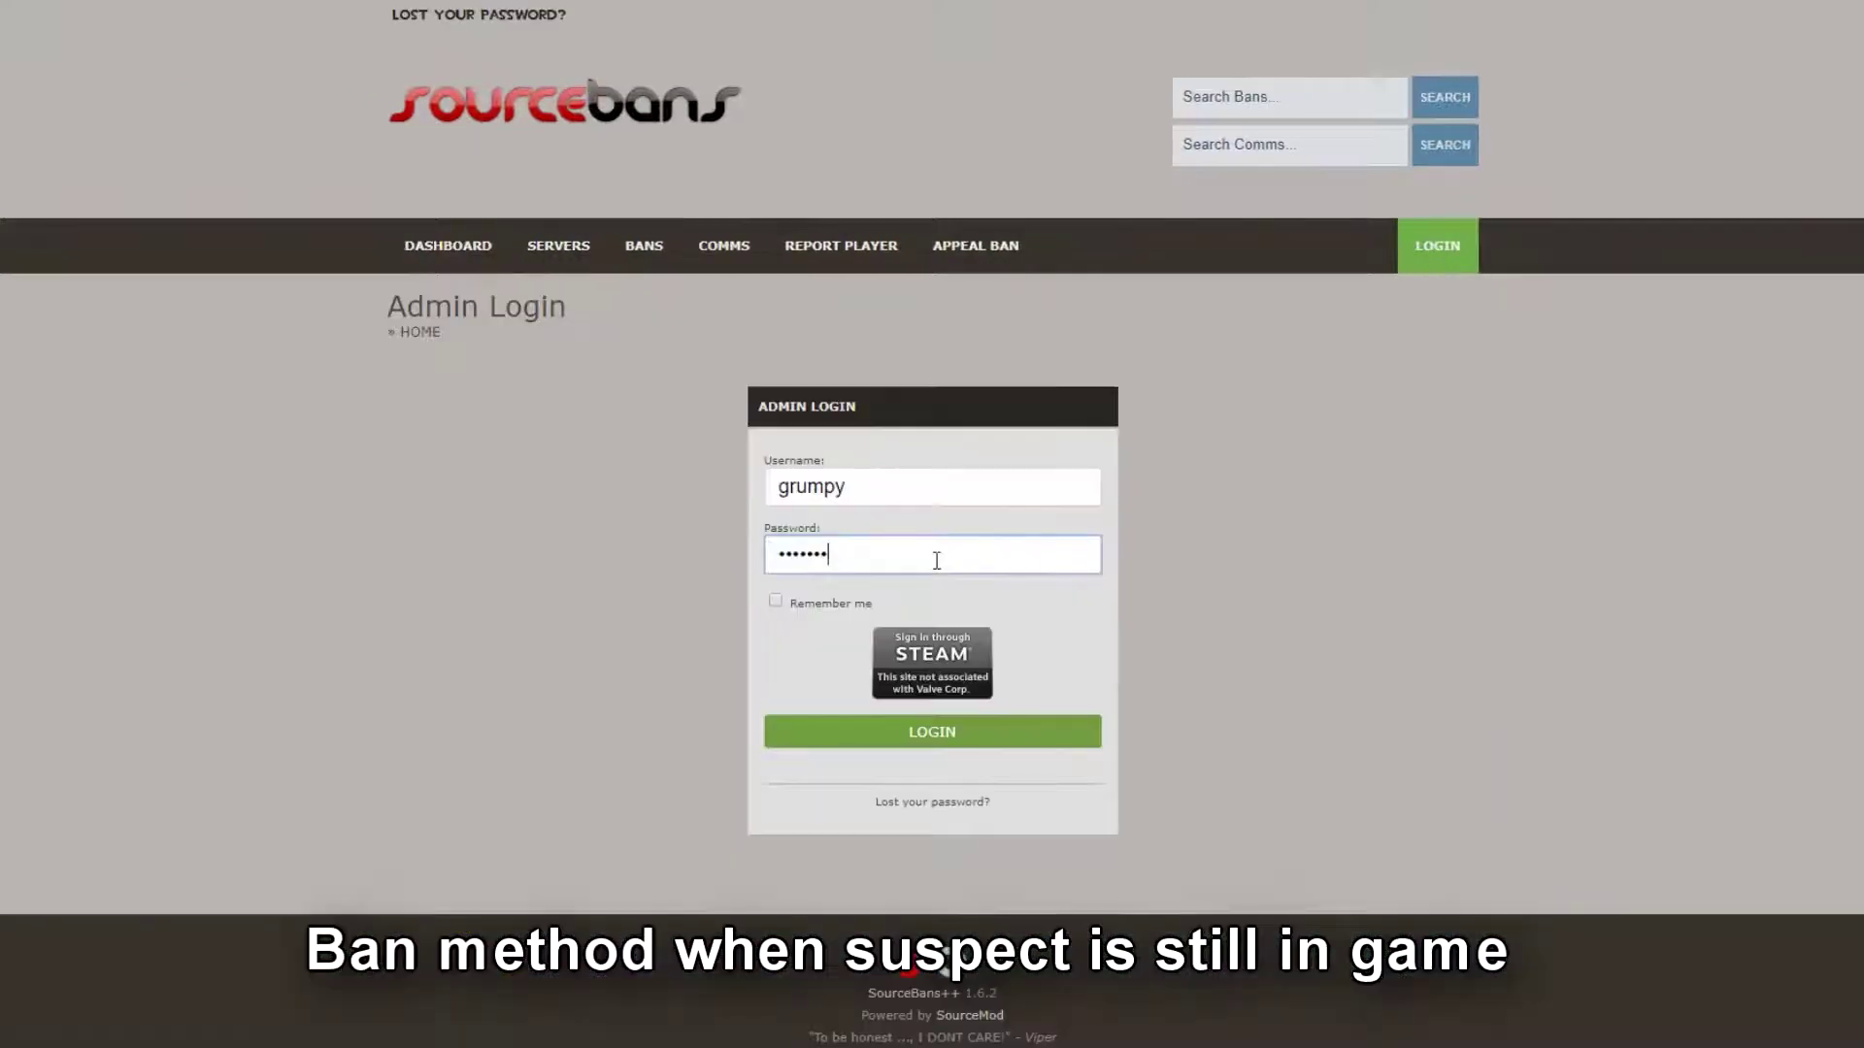
type("•••")
left_click(952, 734)
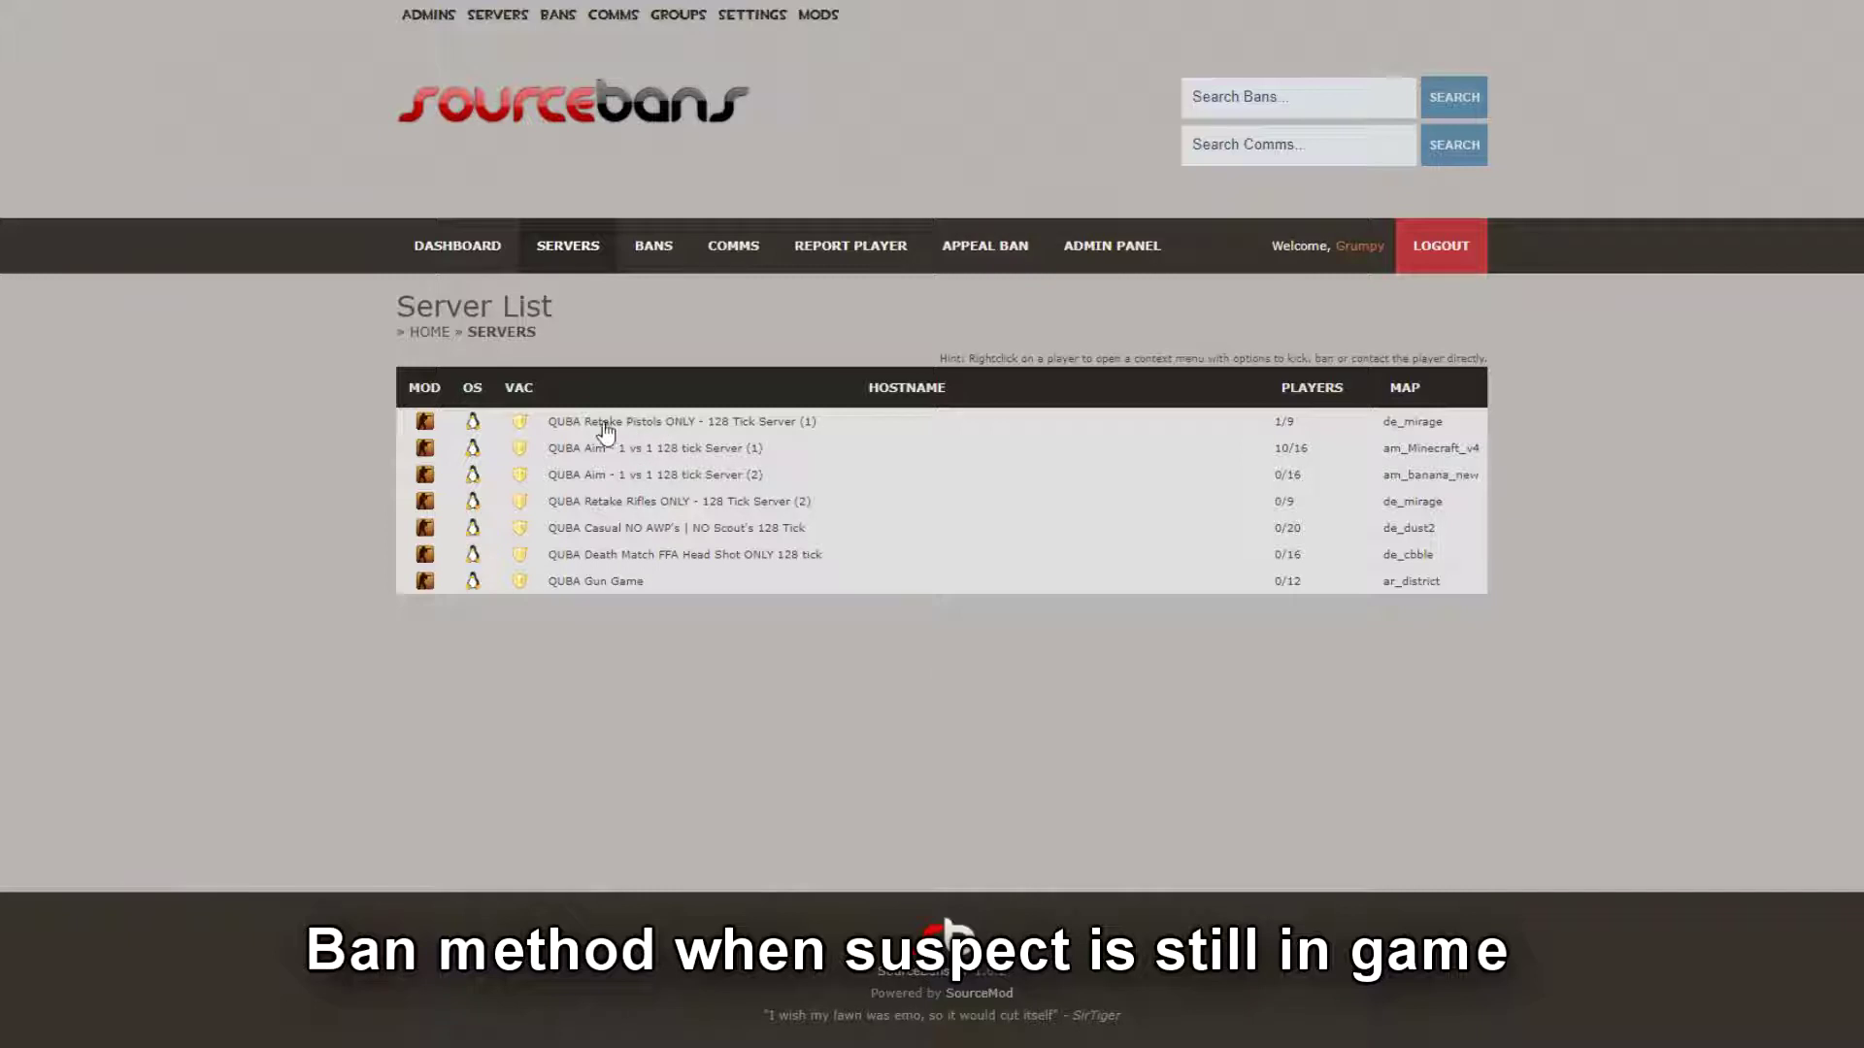
left_click(675, 426)
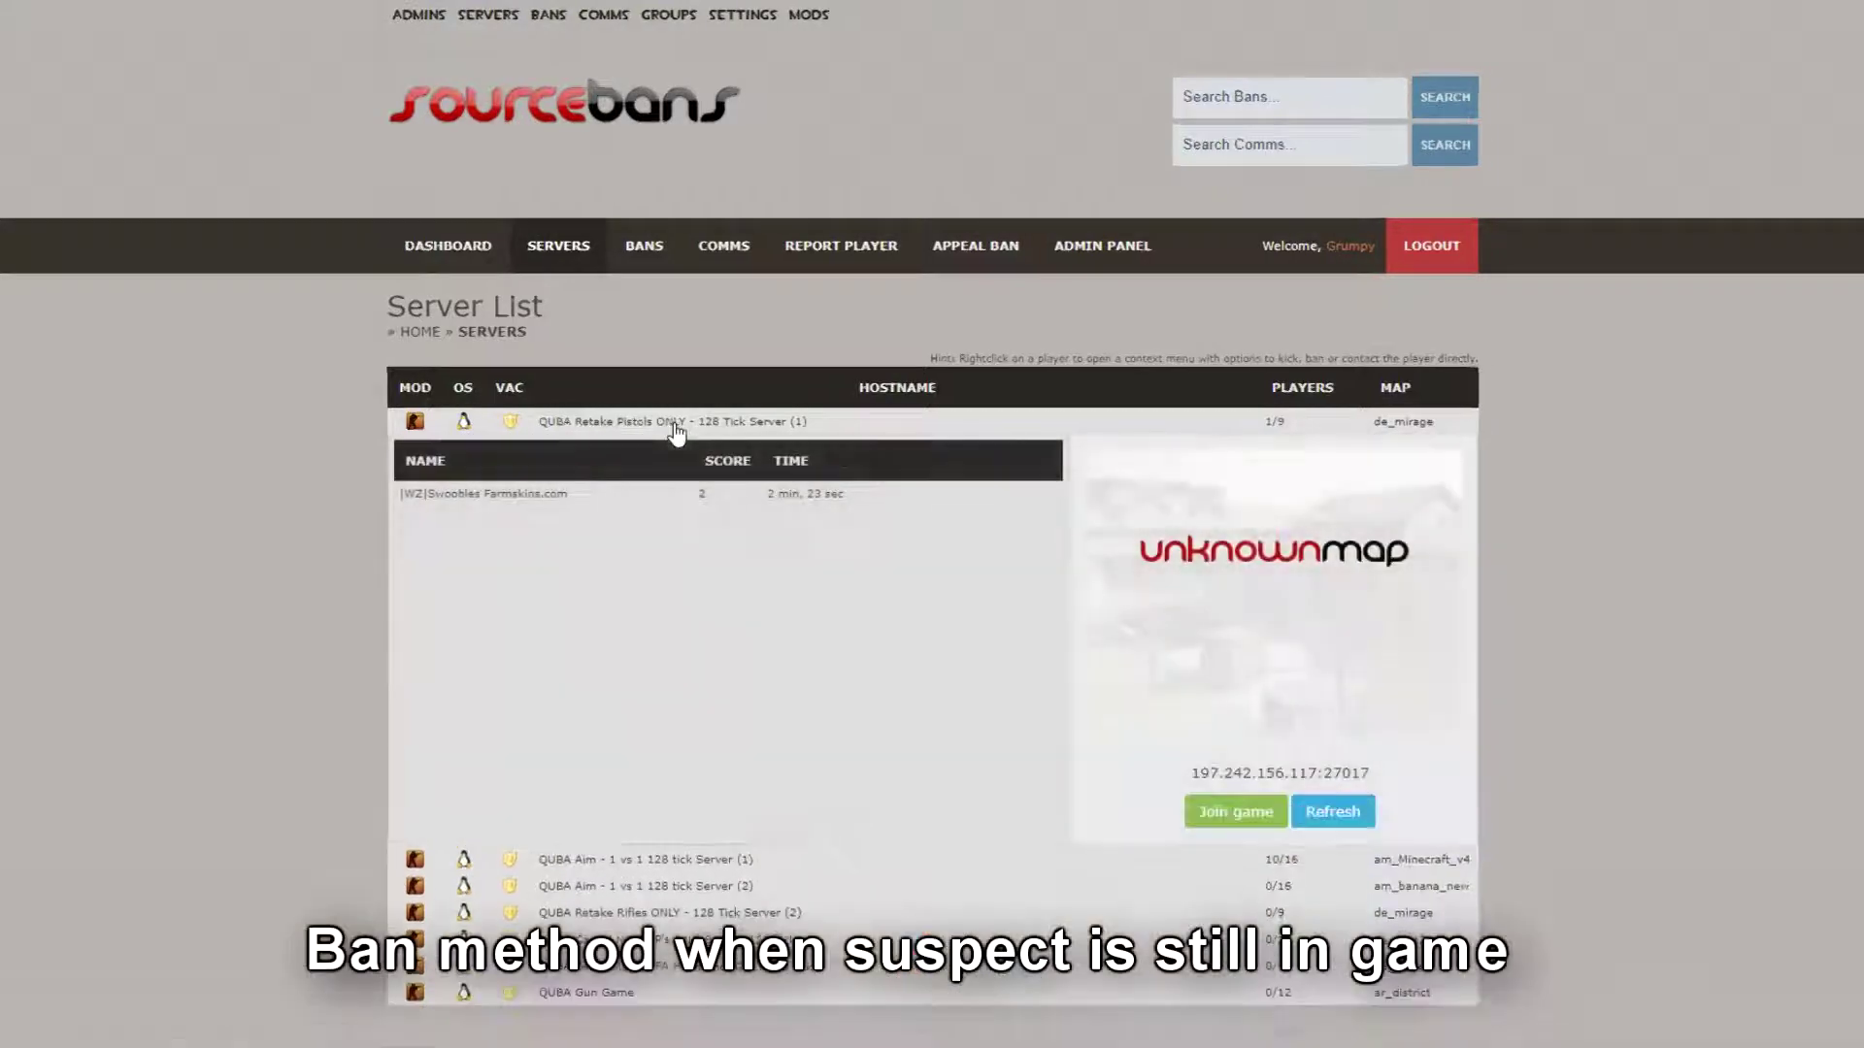
Step: Ban the player on QUBA Retake Pistols for 30 minutes with the custom reason 'Testing ban'
right_click(483, 492)
left_click(578, 570)
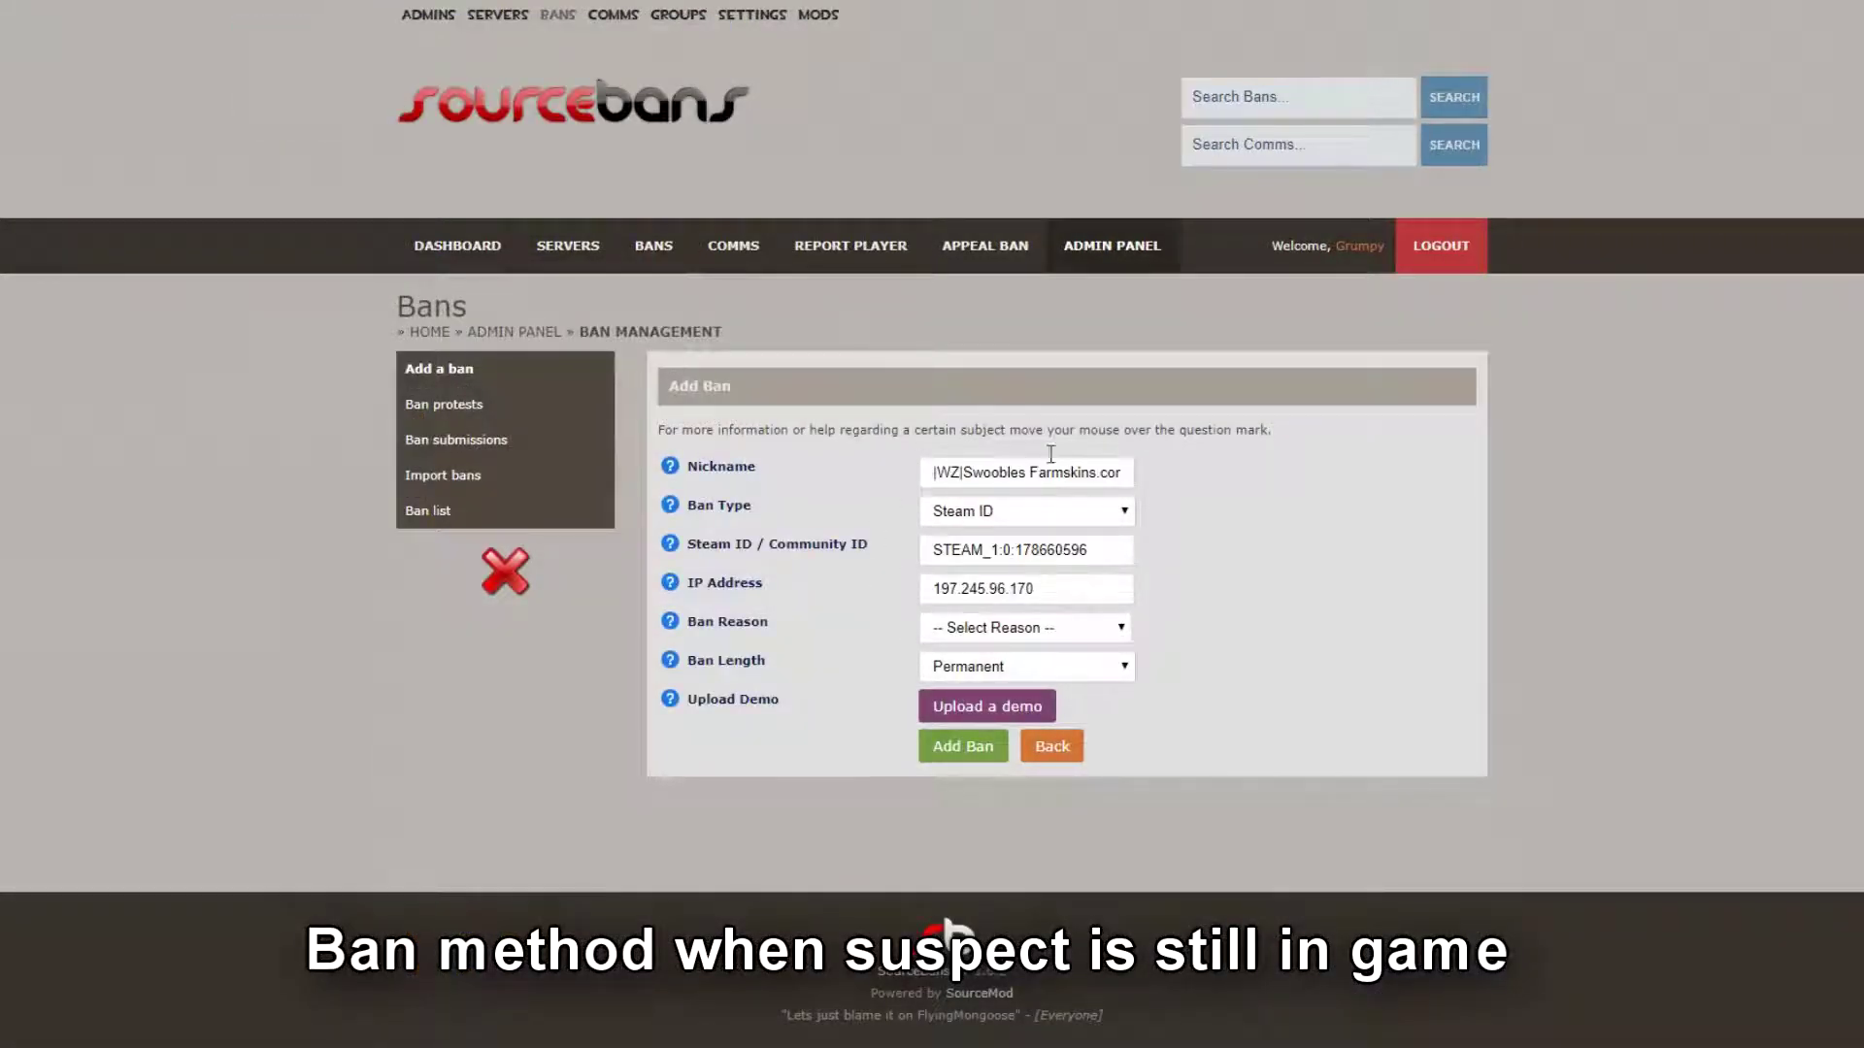
left_click(1122, 631)
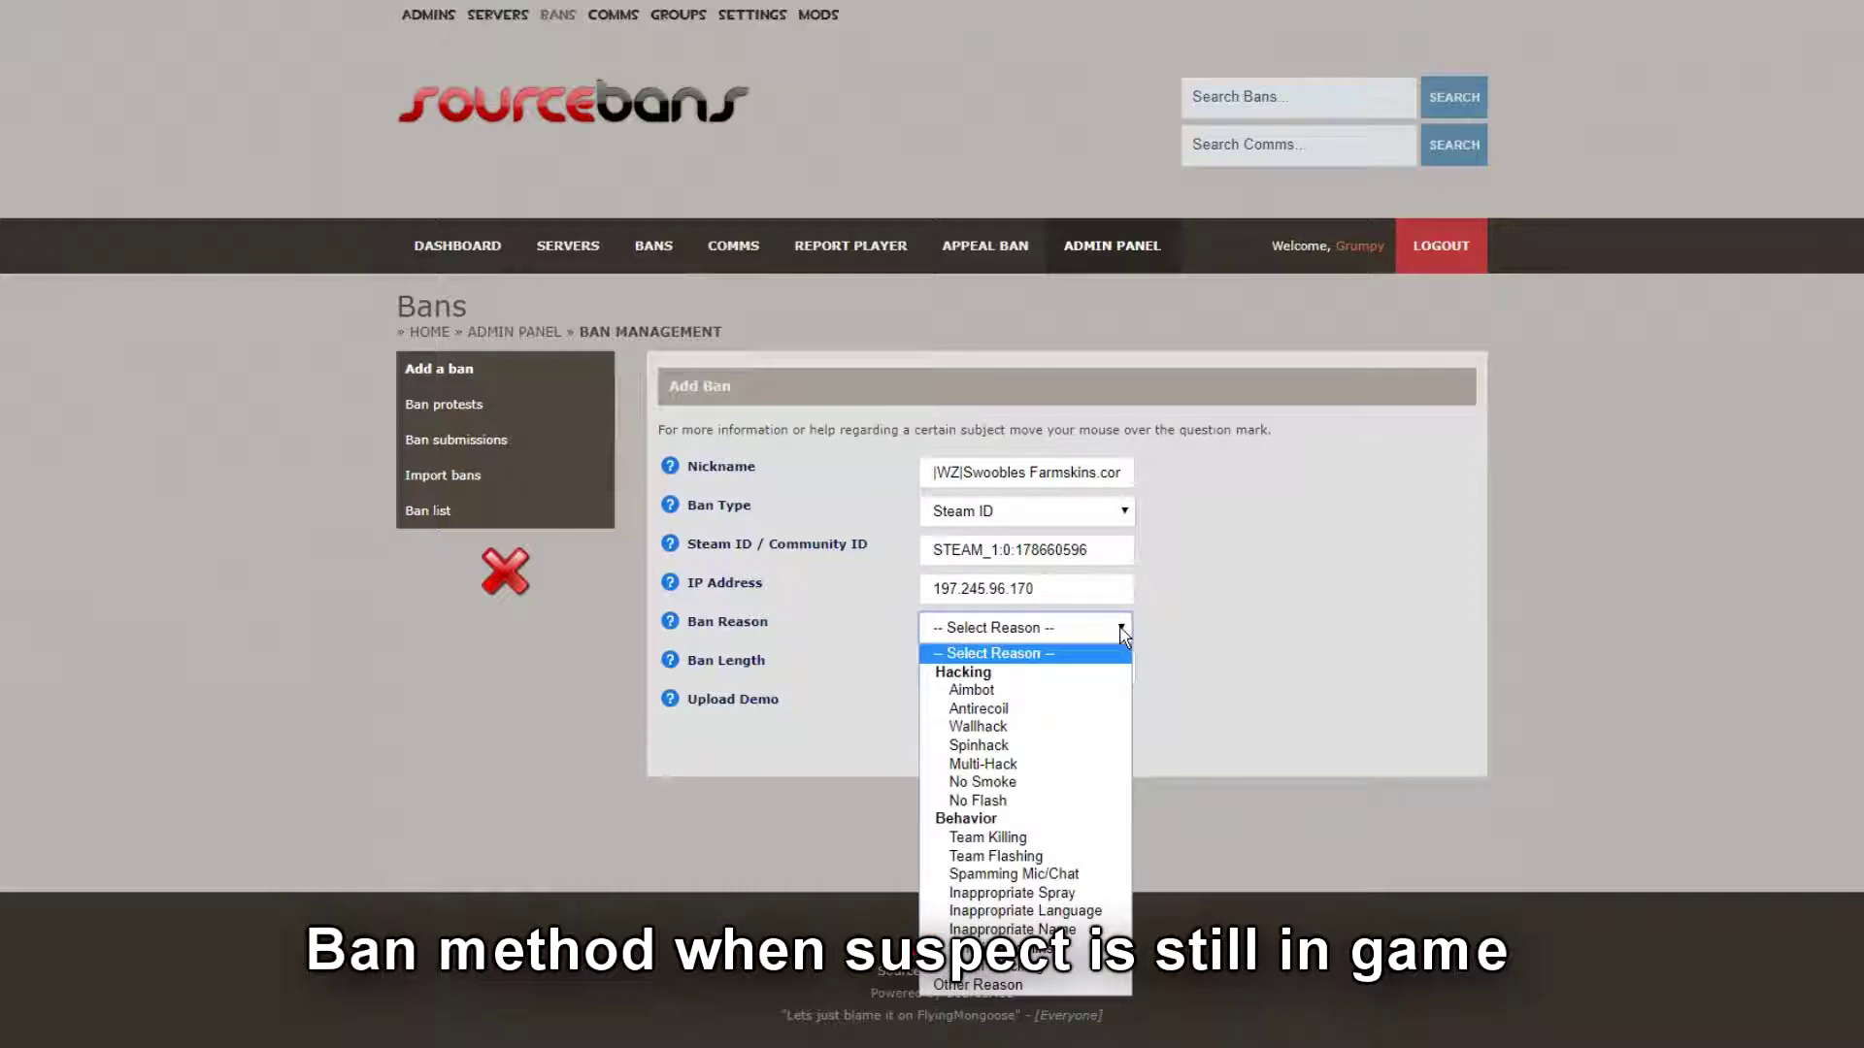
left_click(1003, 982)
left_click(992, 672)
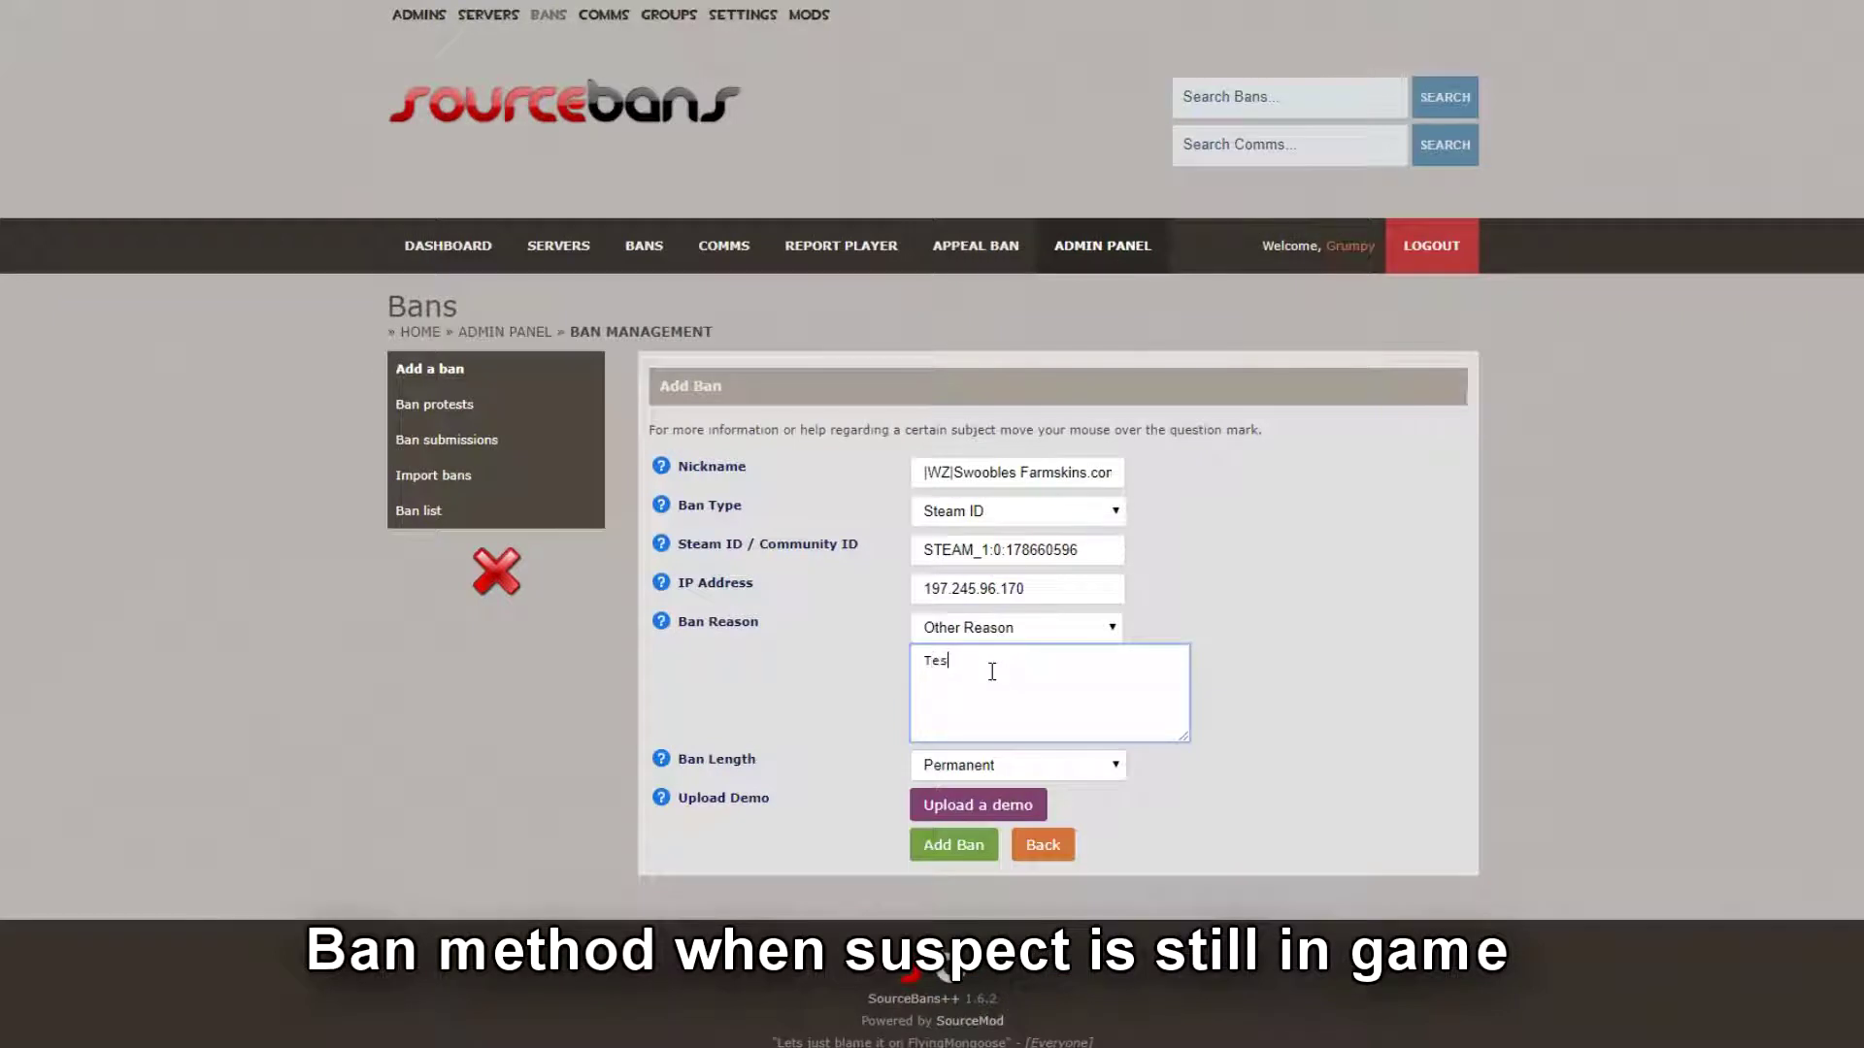
type("Testing ba")
left_click(1116, 767)
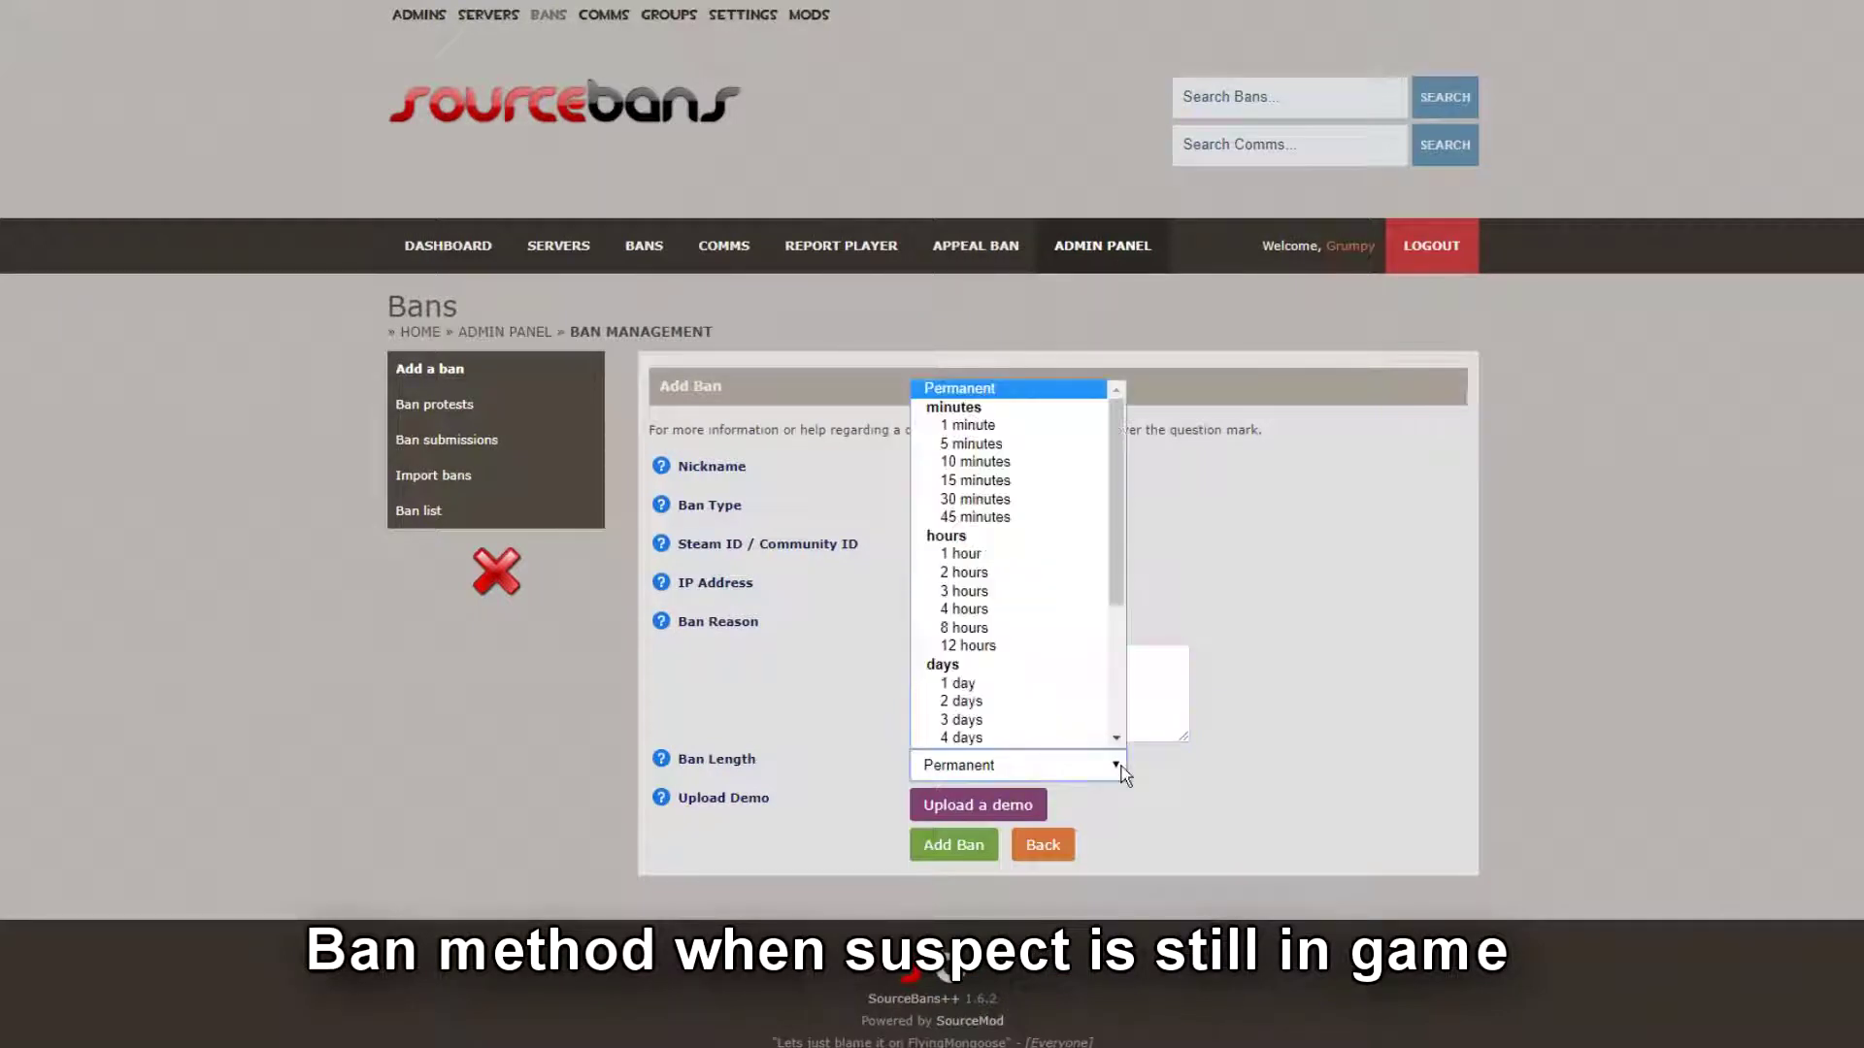
left_click(1020, 499)
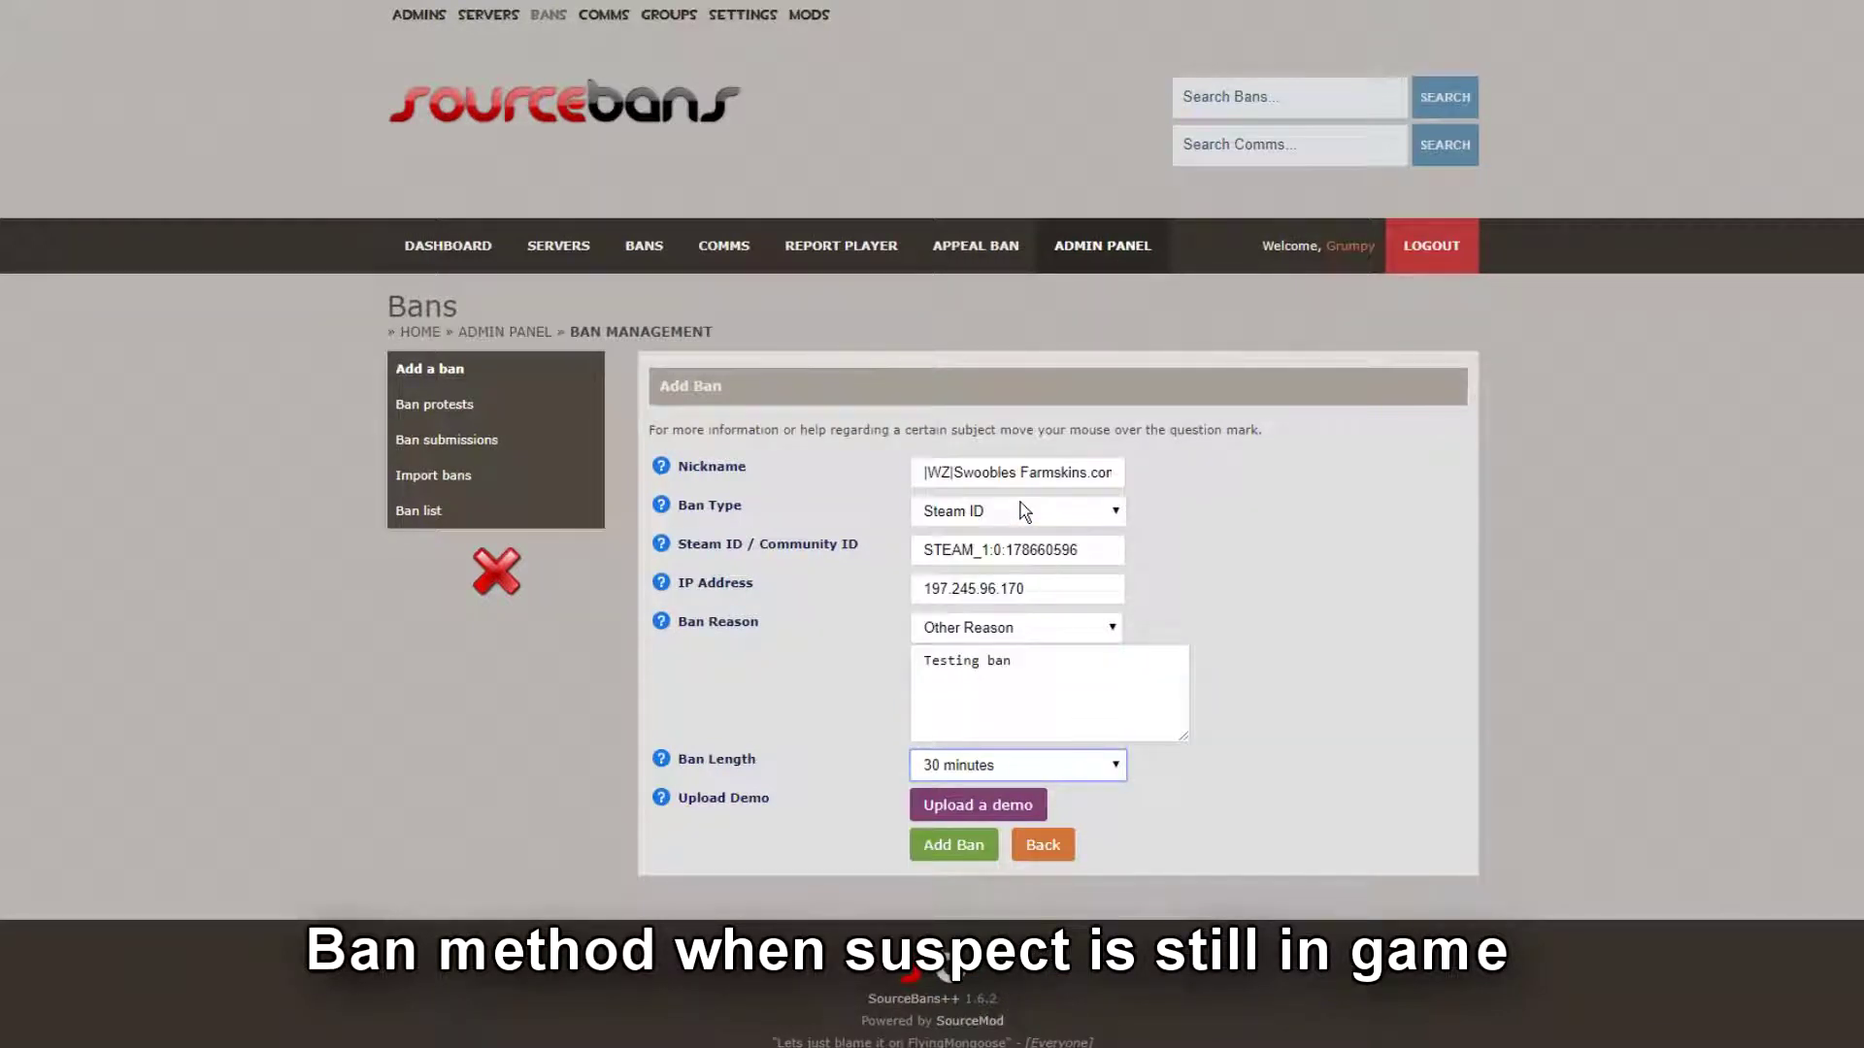
left_click(954, 845)
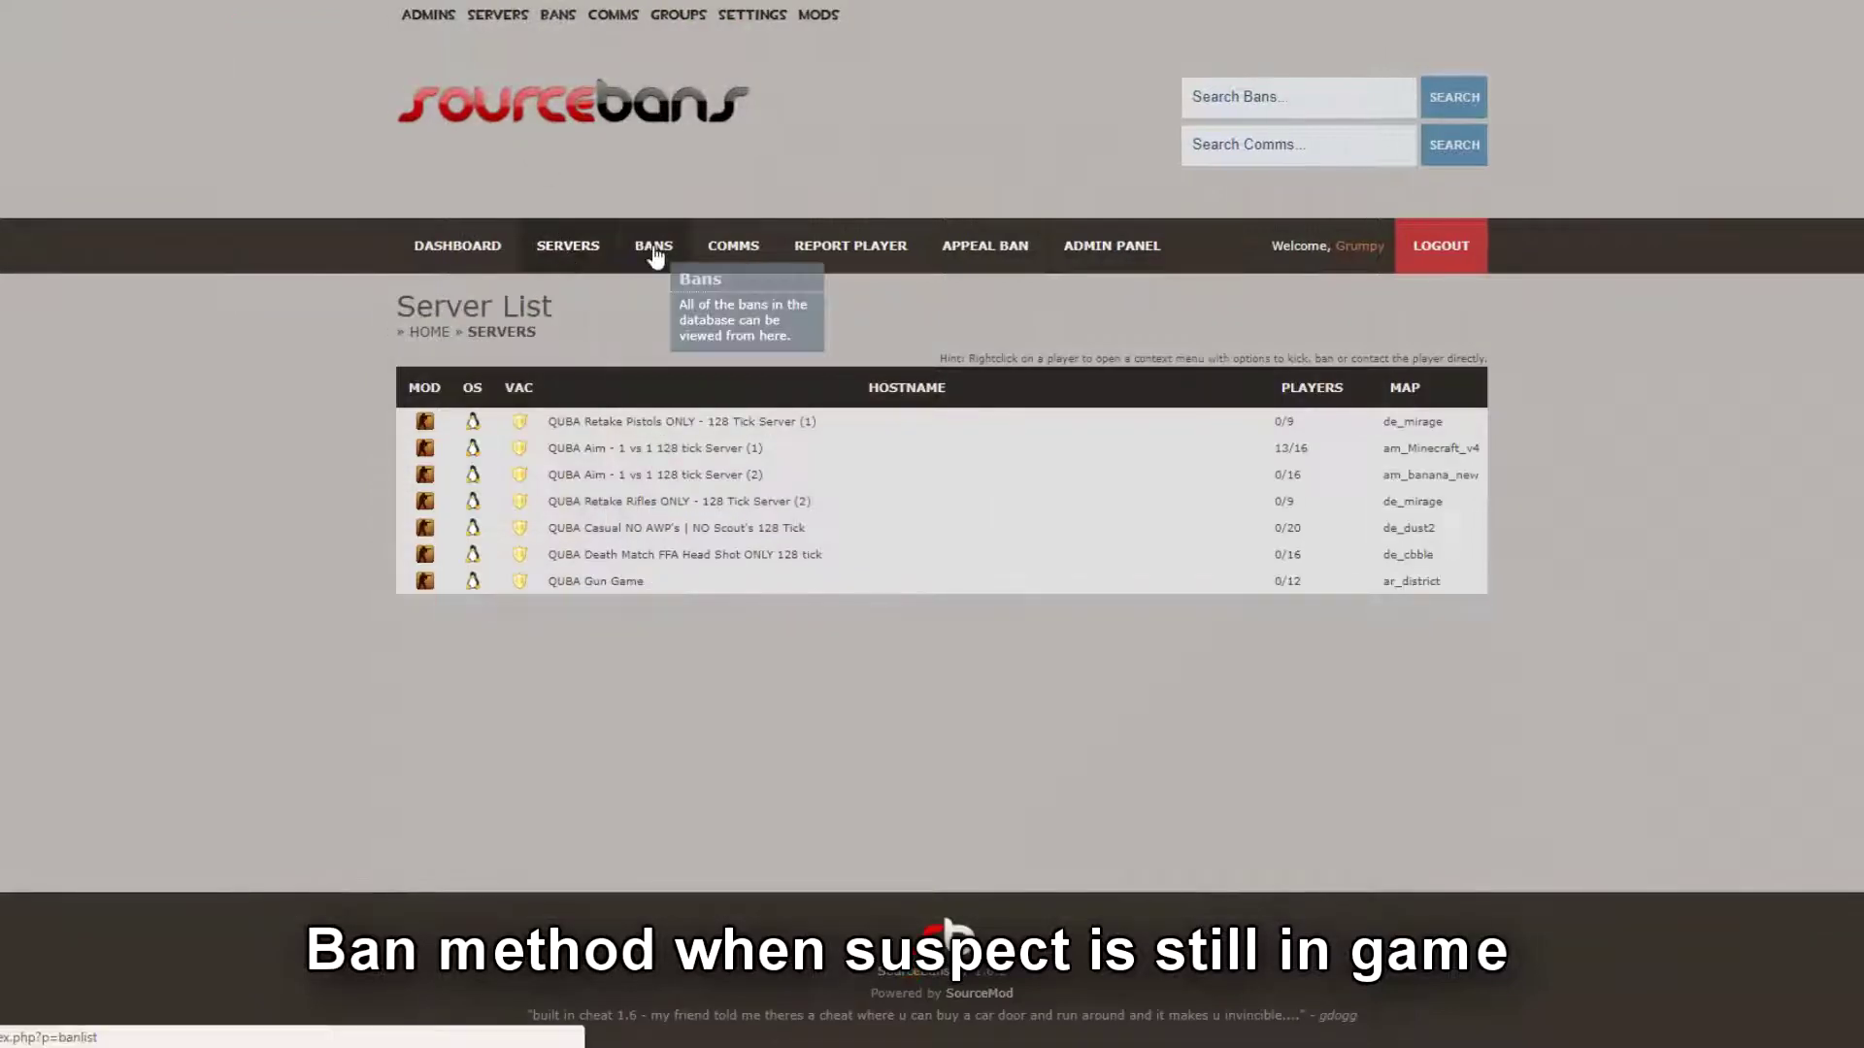
Step: Post a comment on the newest 30-minute ban saying it tests the ban system
left_click(655, 251)
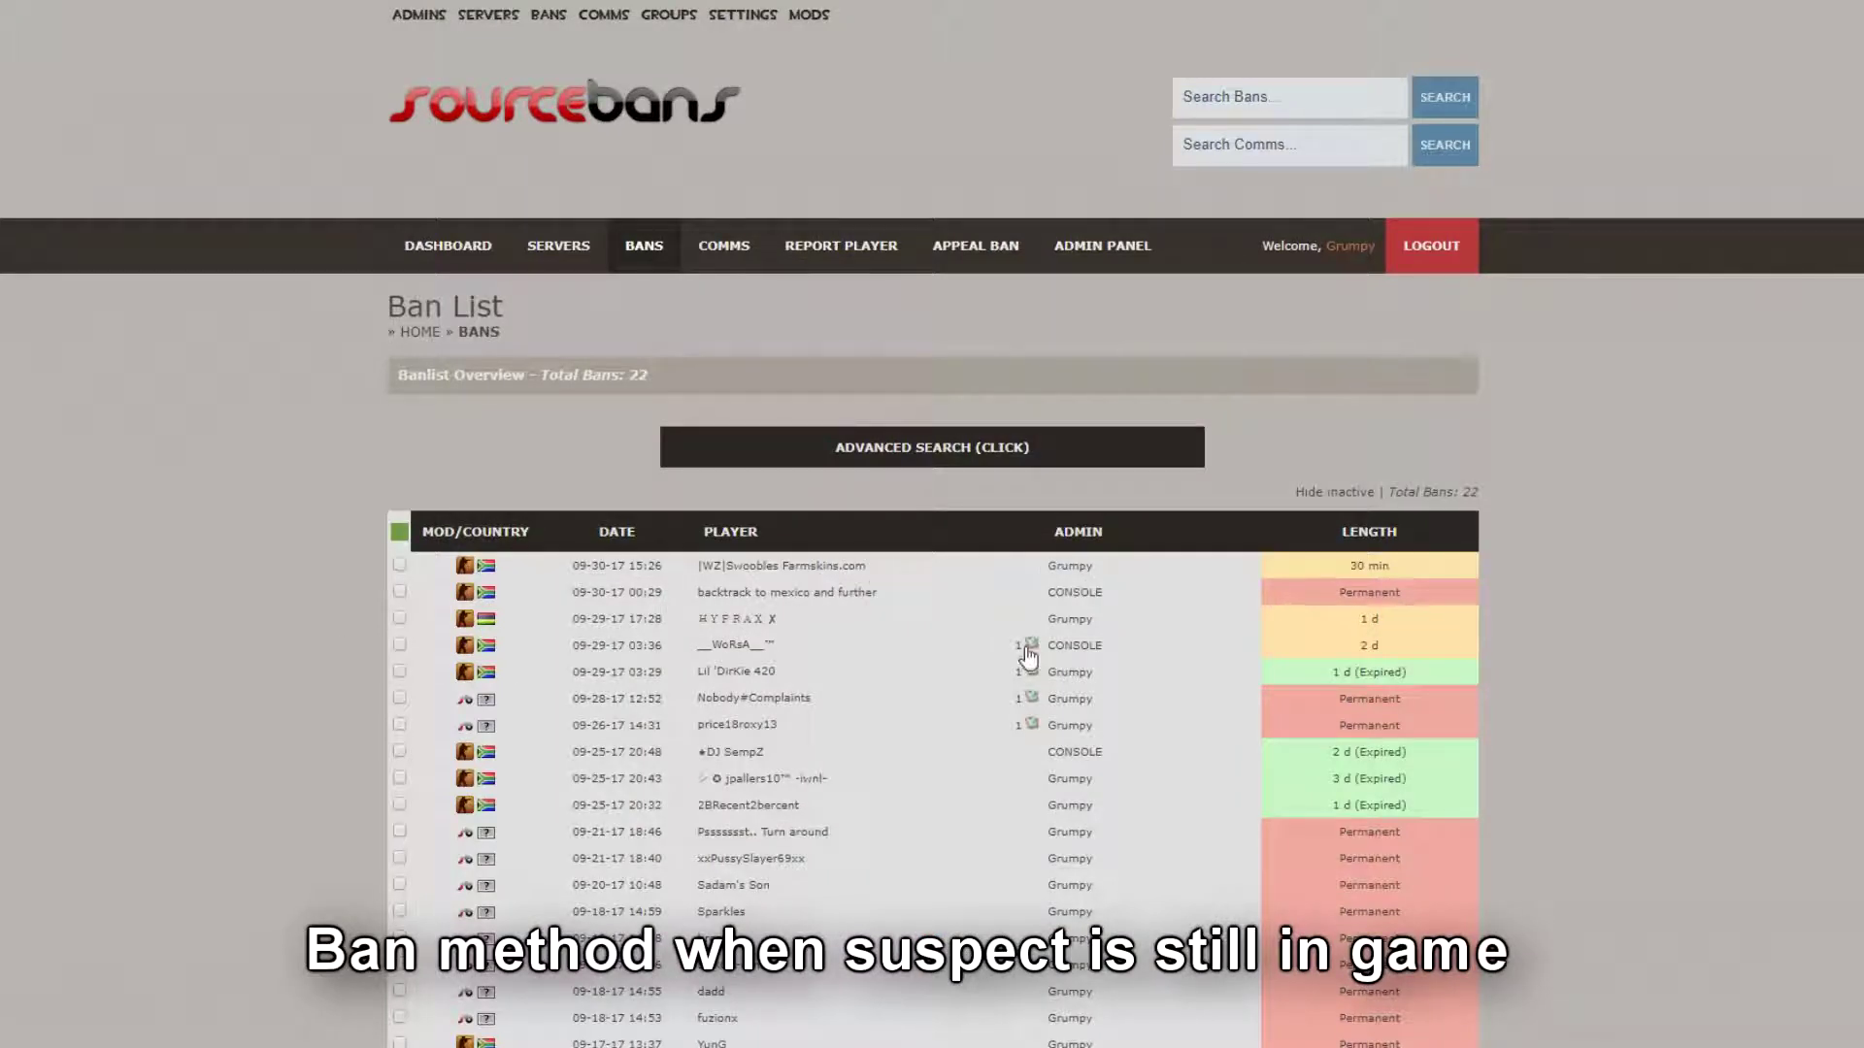
left_click(773, 571)
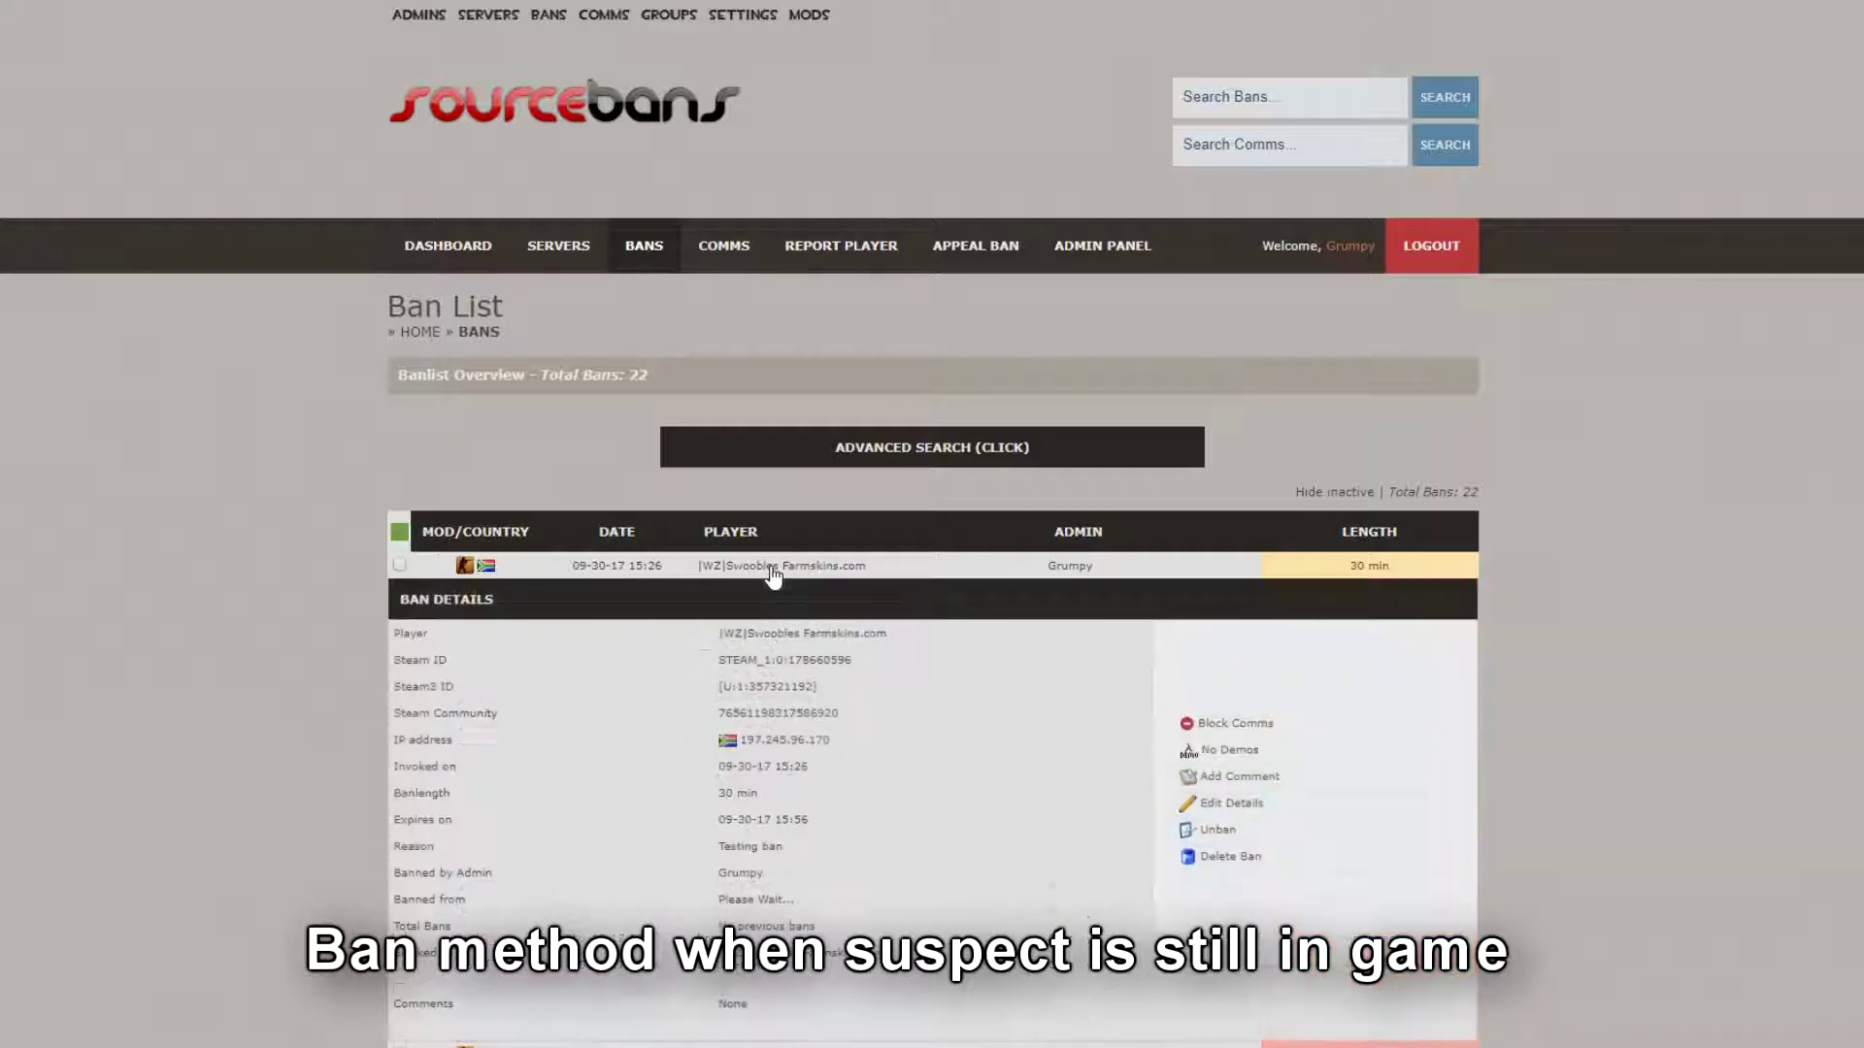
left_click(1254, 787)
type("Testing ban")
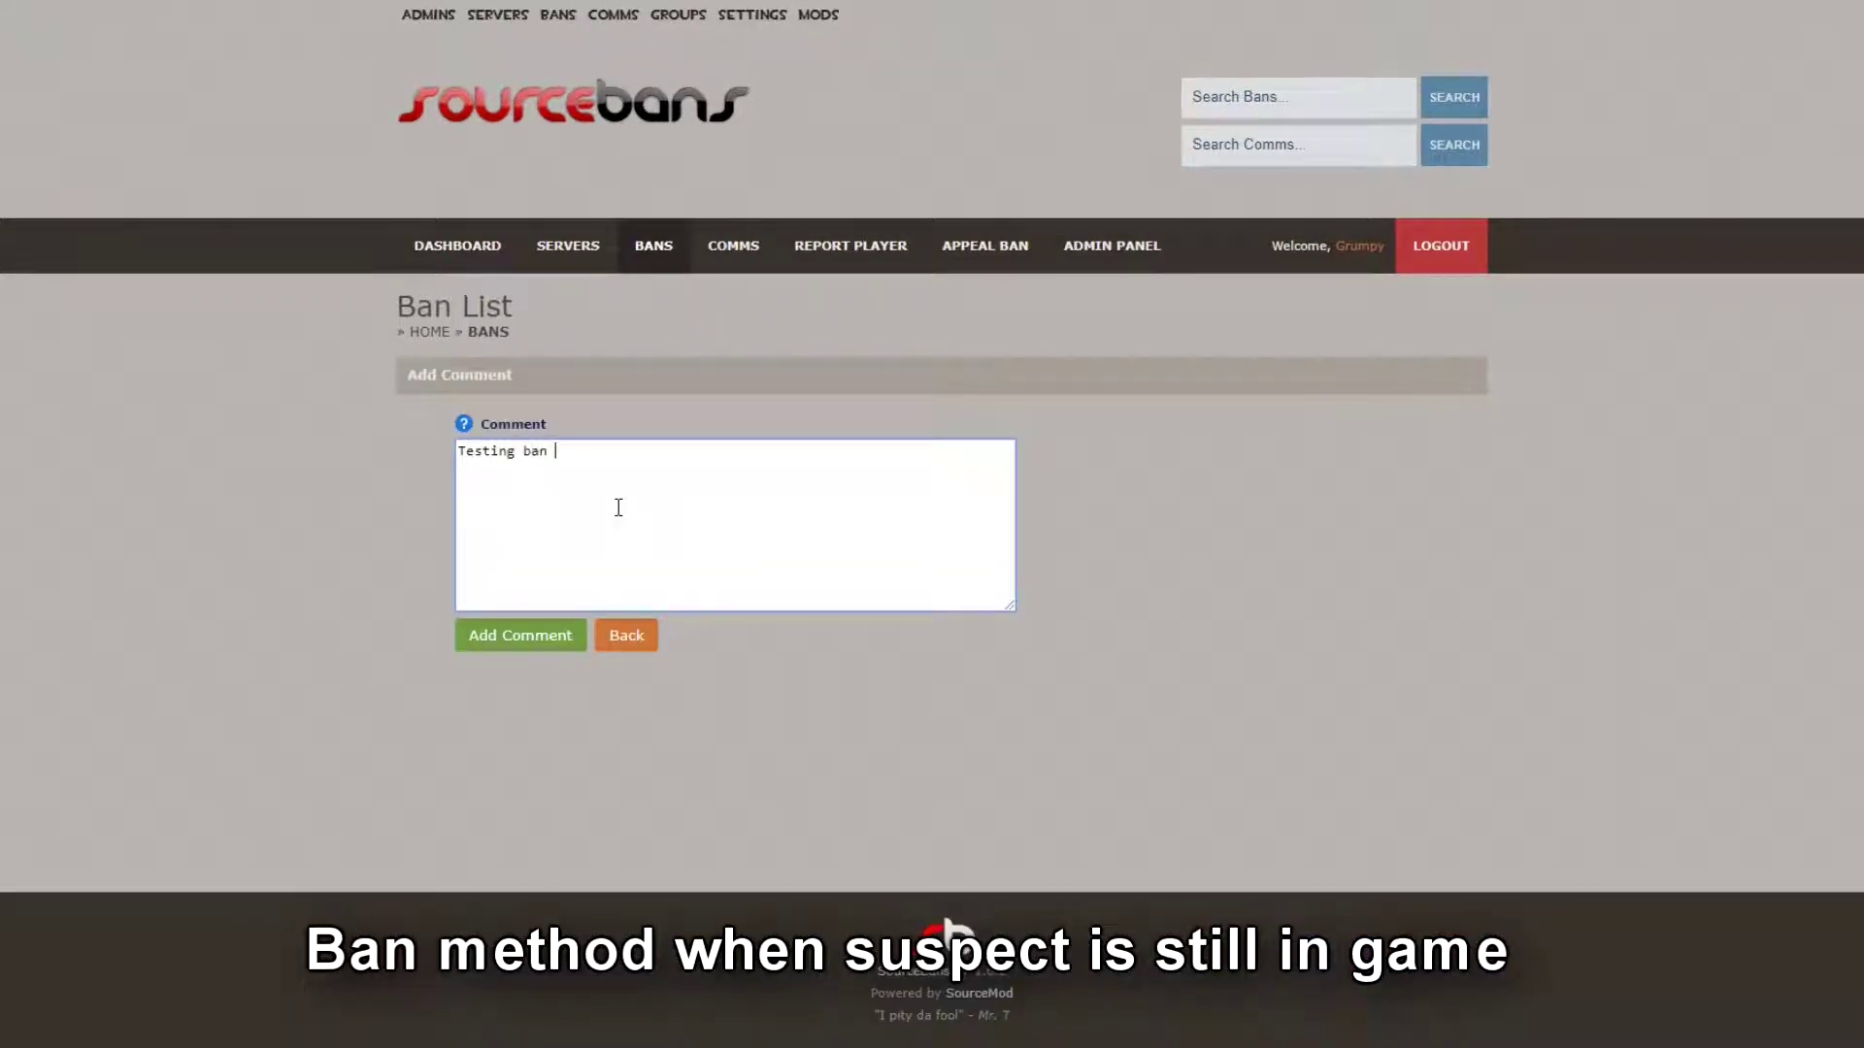
type(" system with swoobles")
left_click(541, 643)
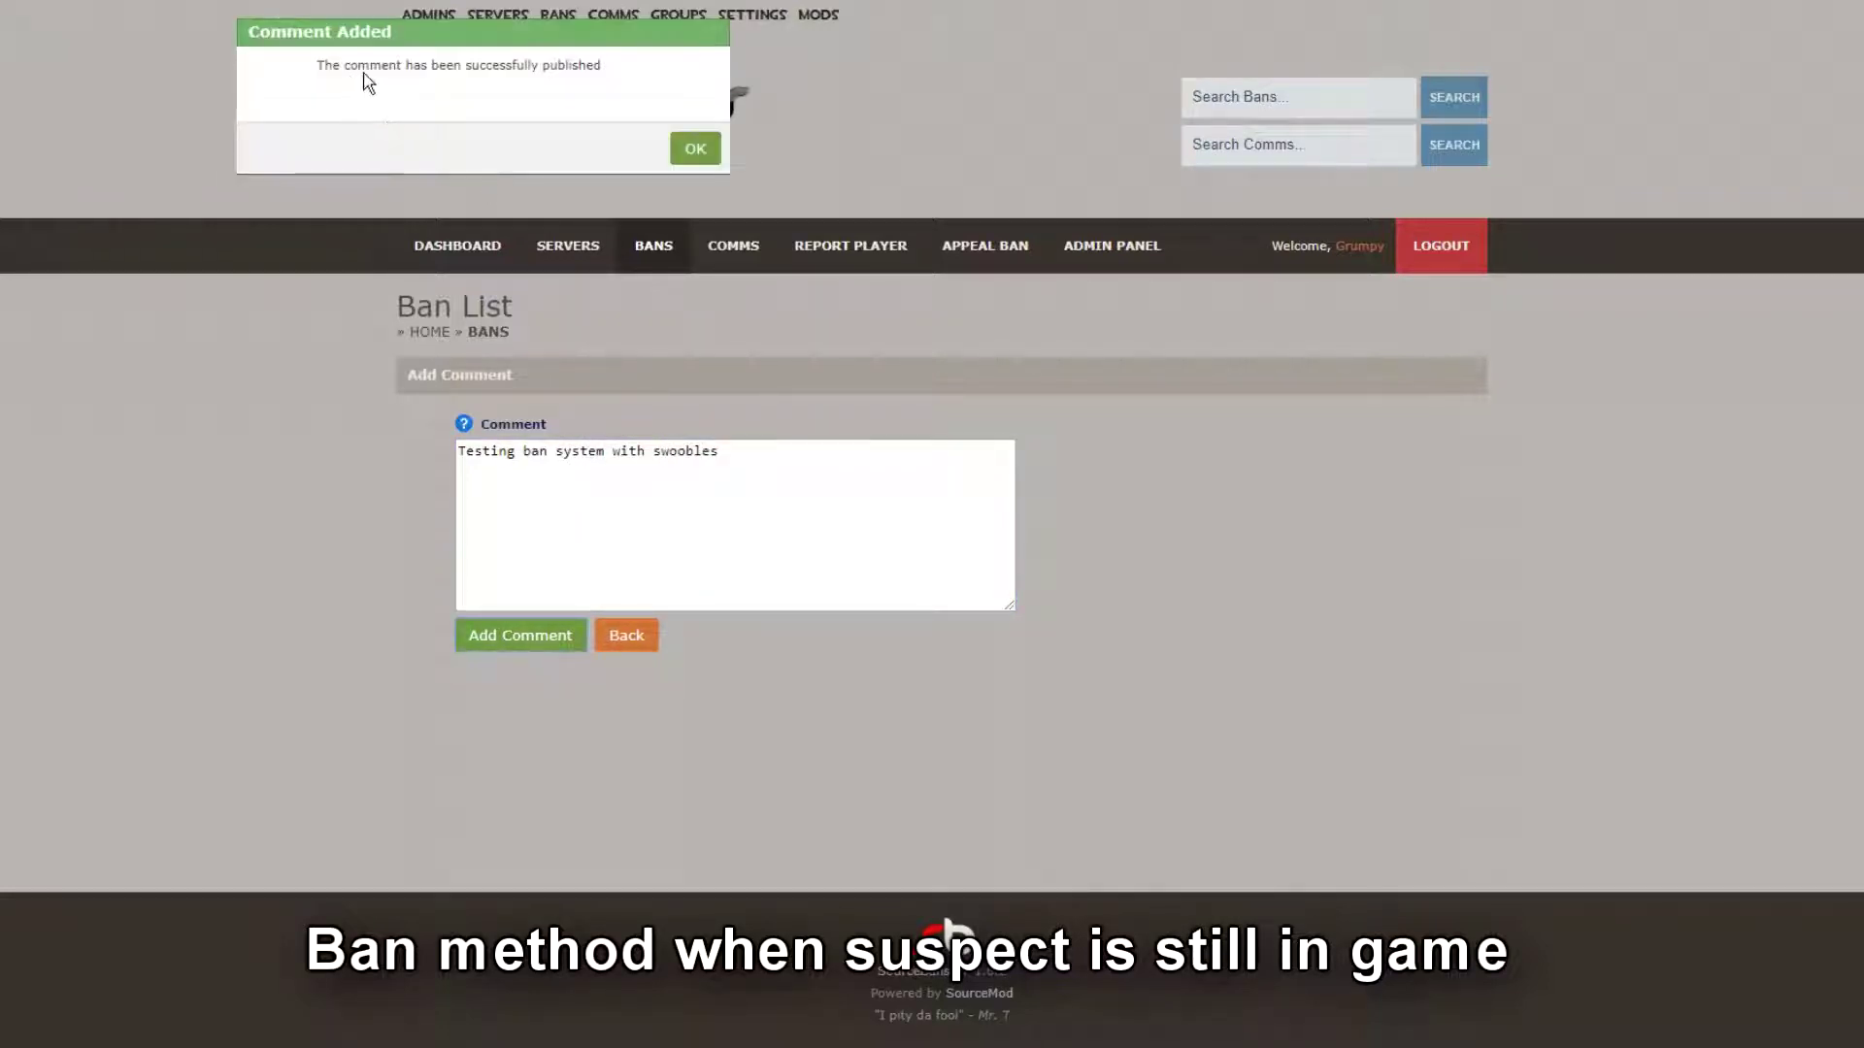
left_click(691, 148)
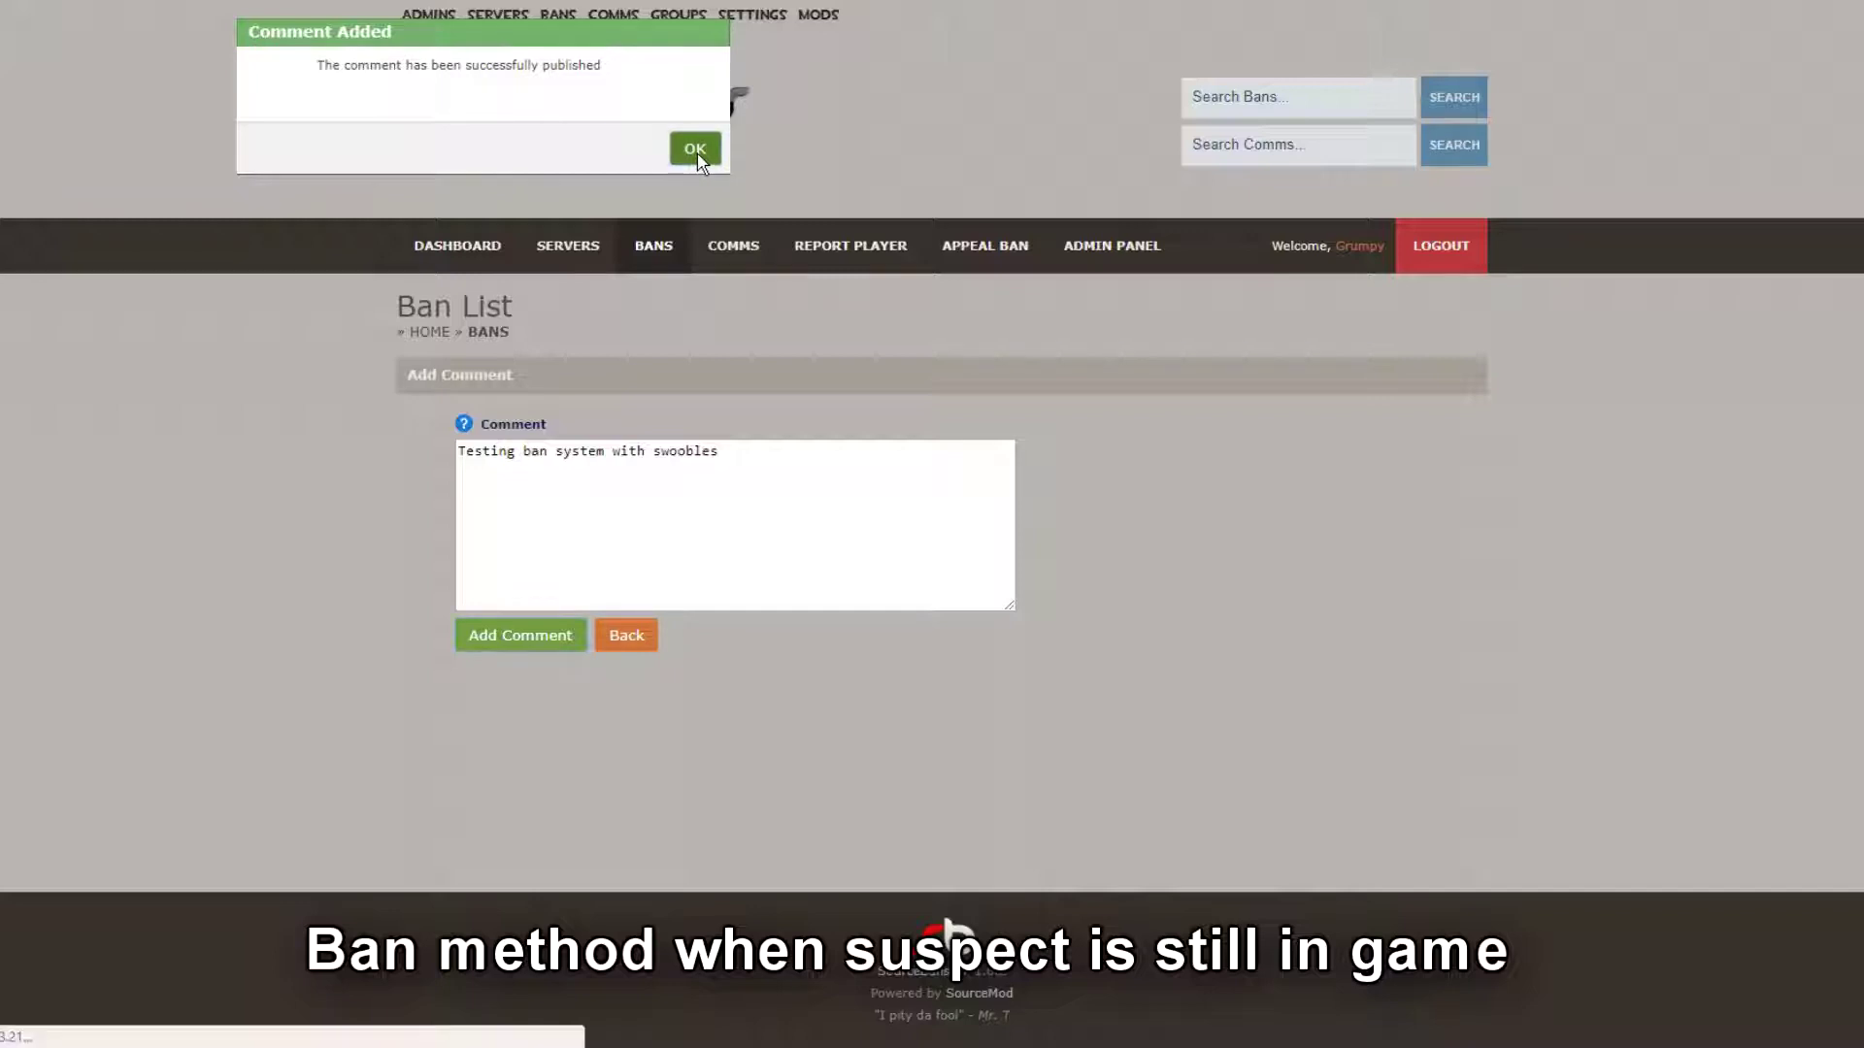
Step: Unban the newest 30-minute ban with a pasted reason explaining it was only a test
left_click(656, 254)
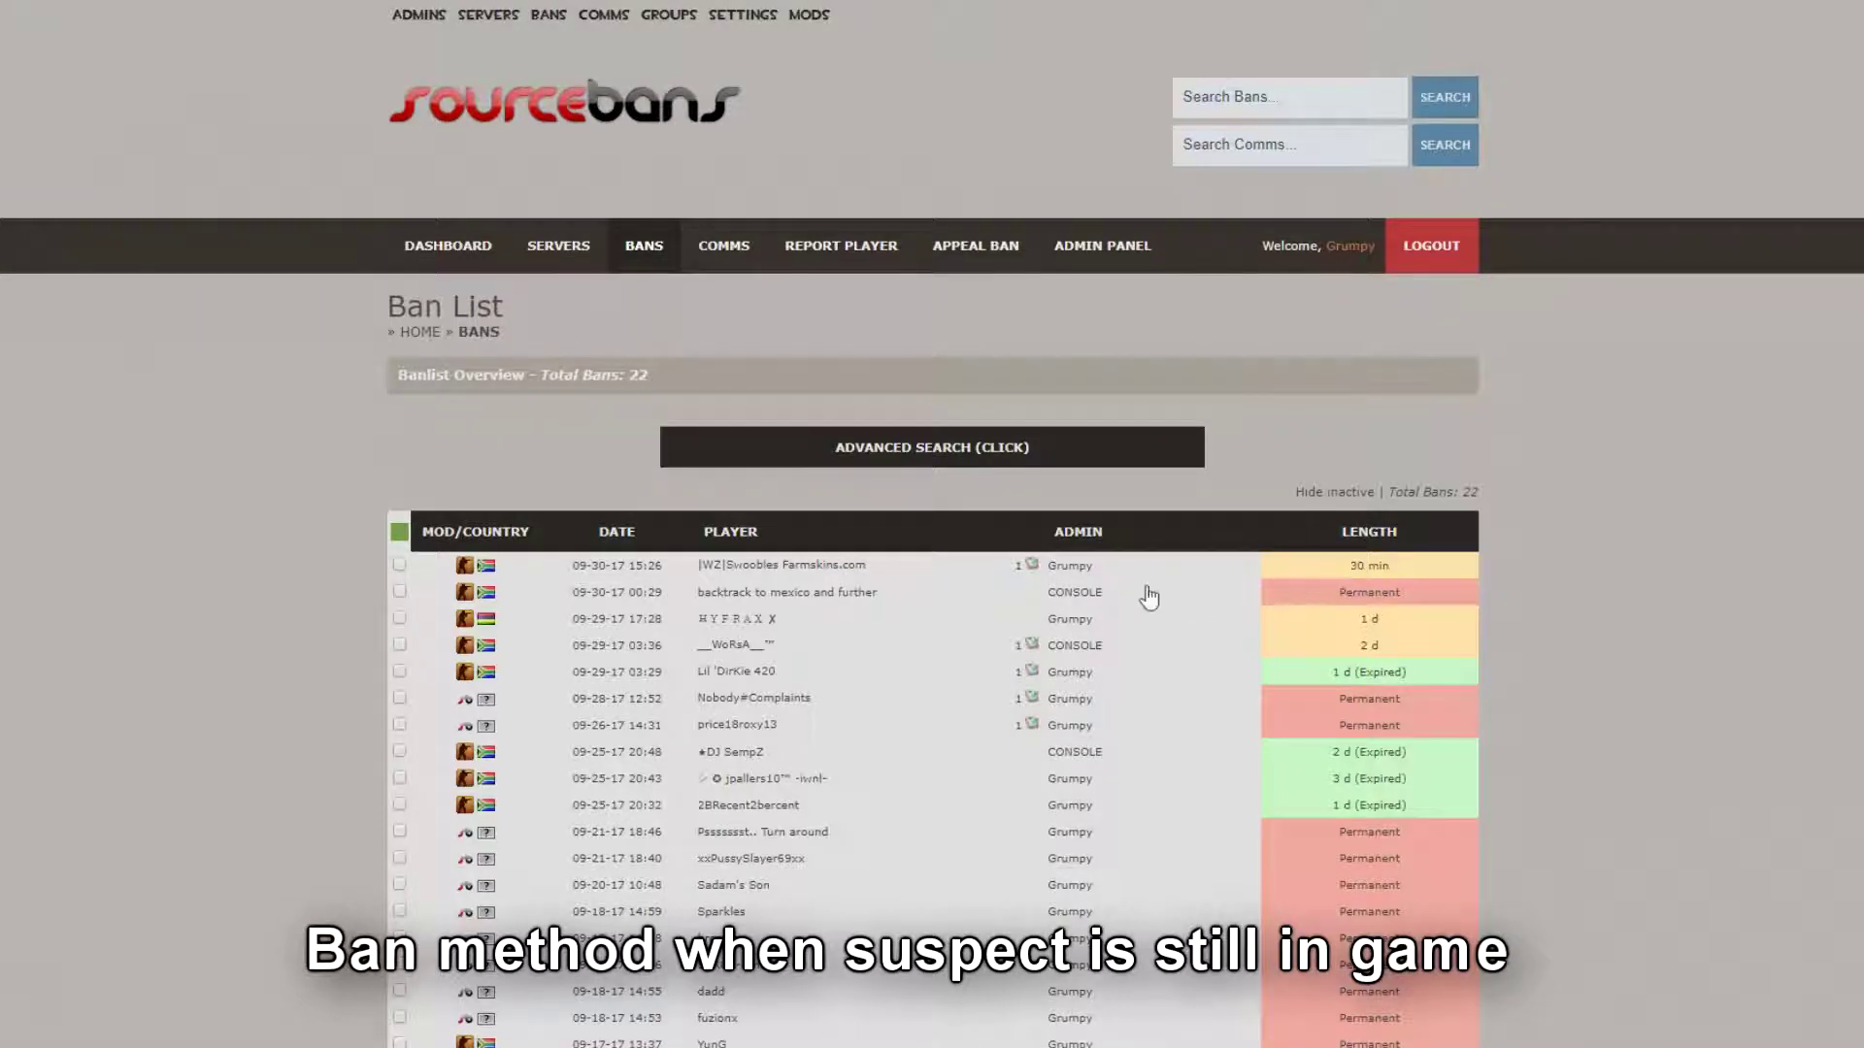
left_click(483, 568)
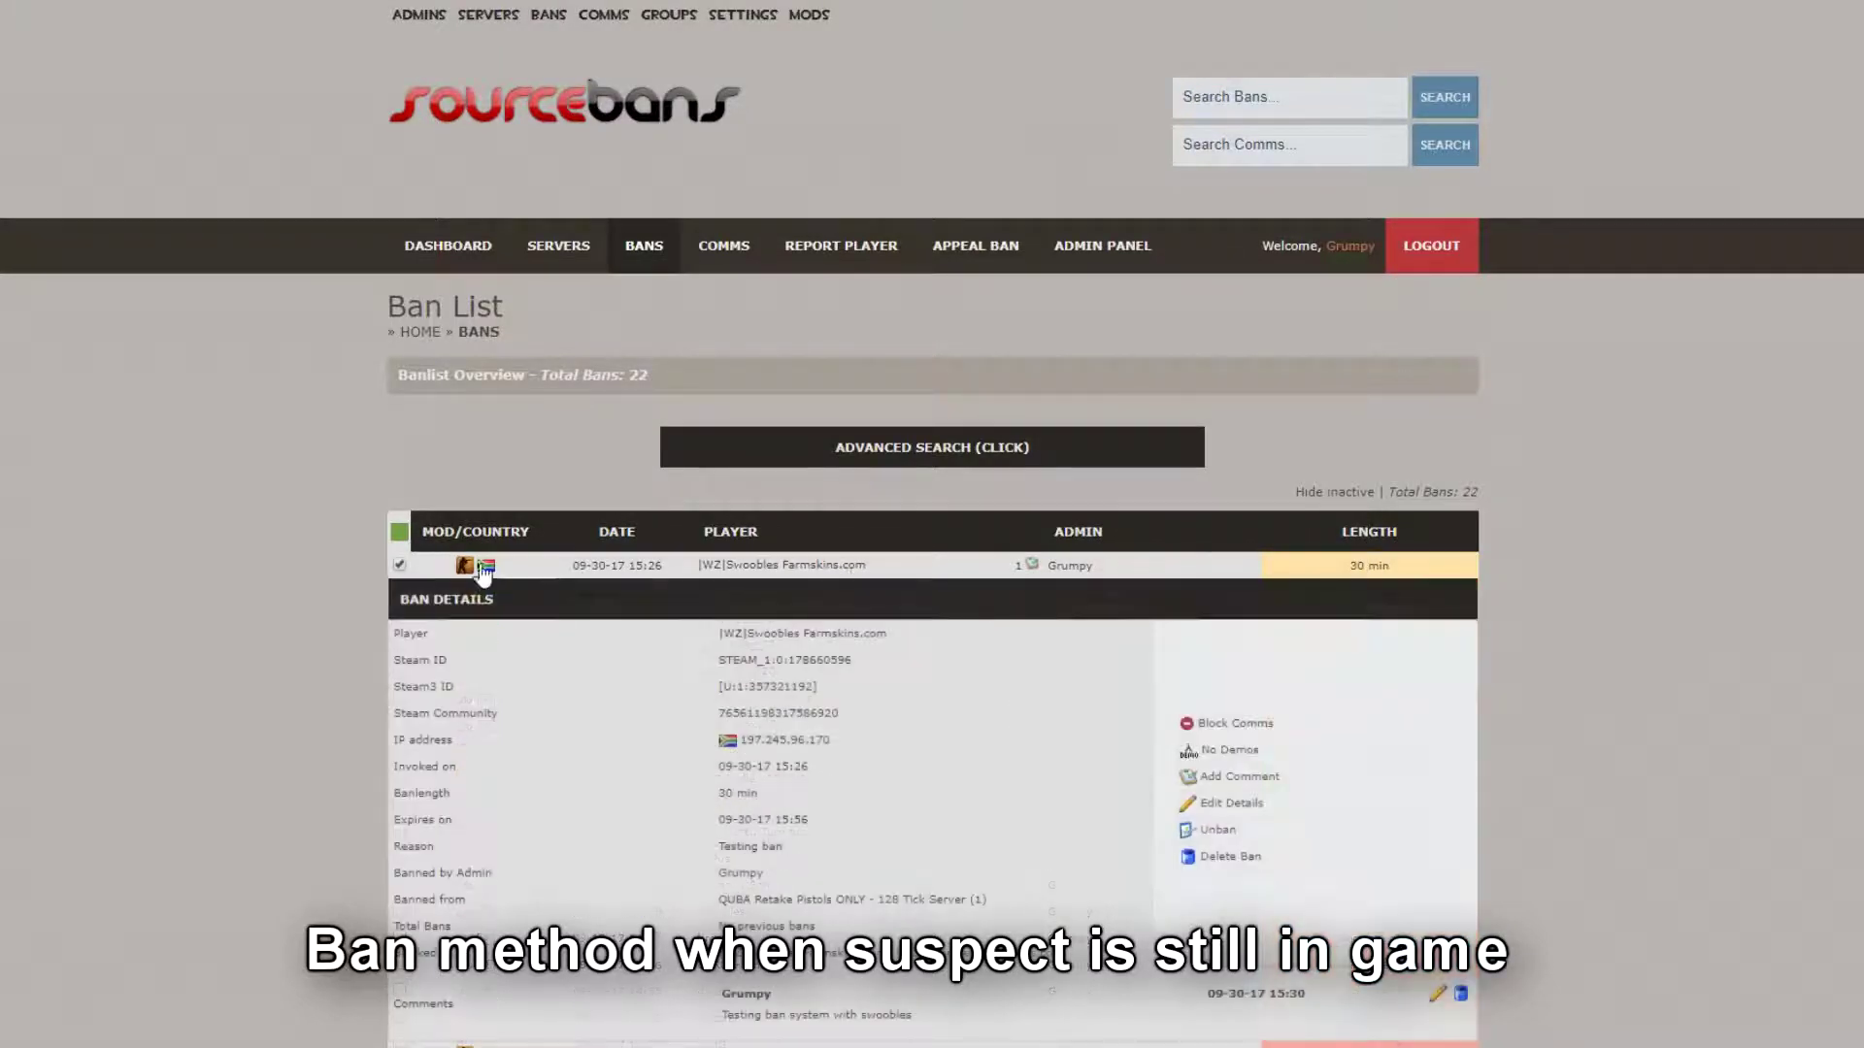
left_click(1218, 832)
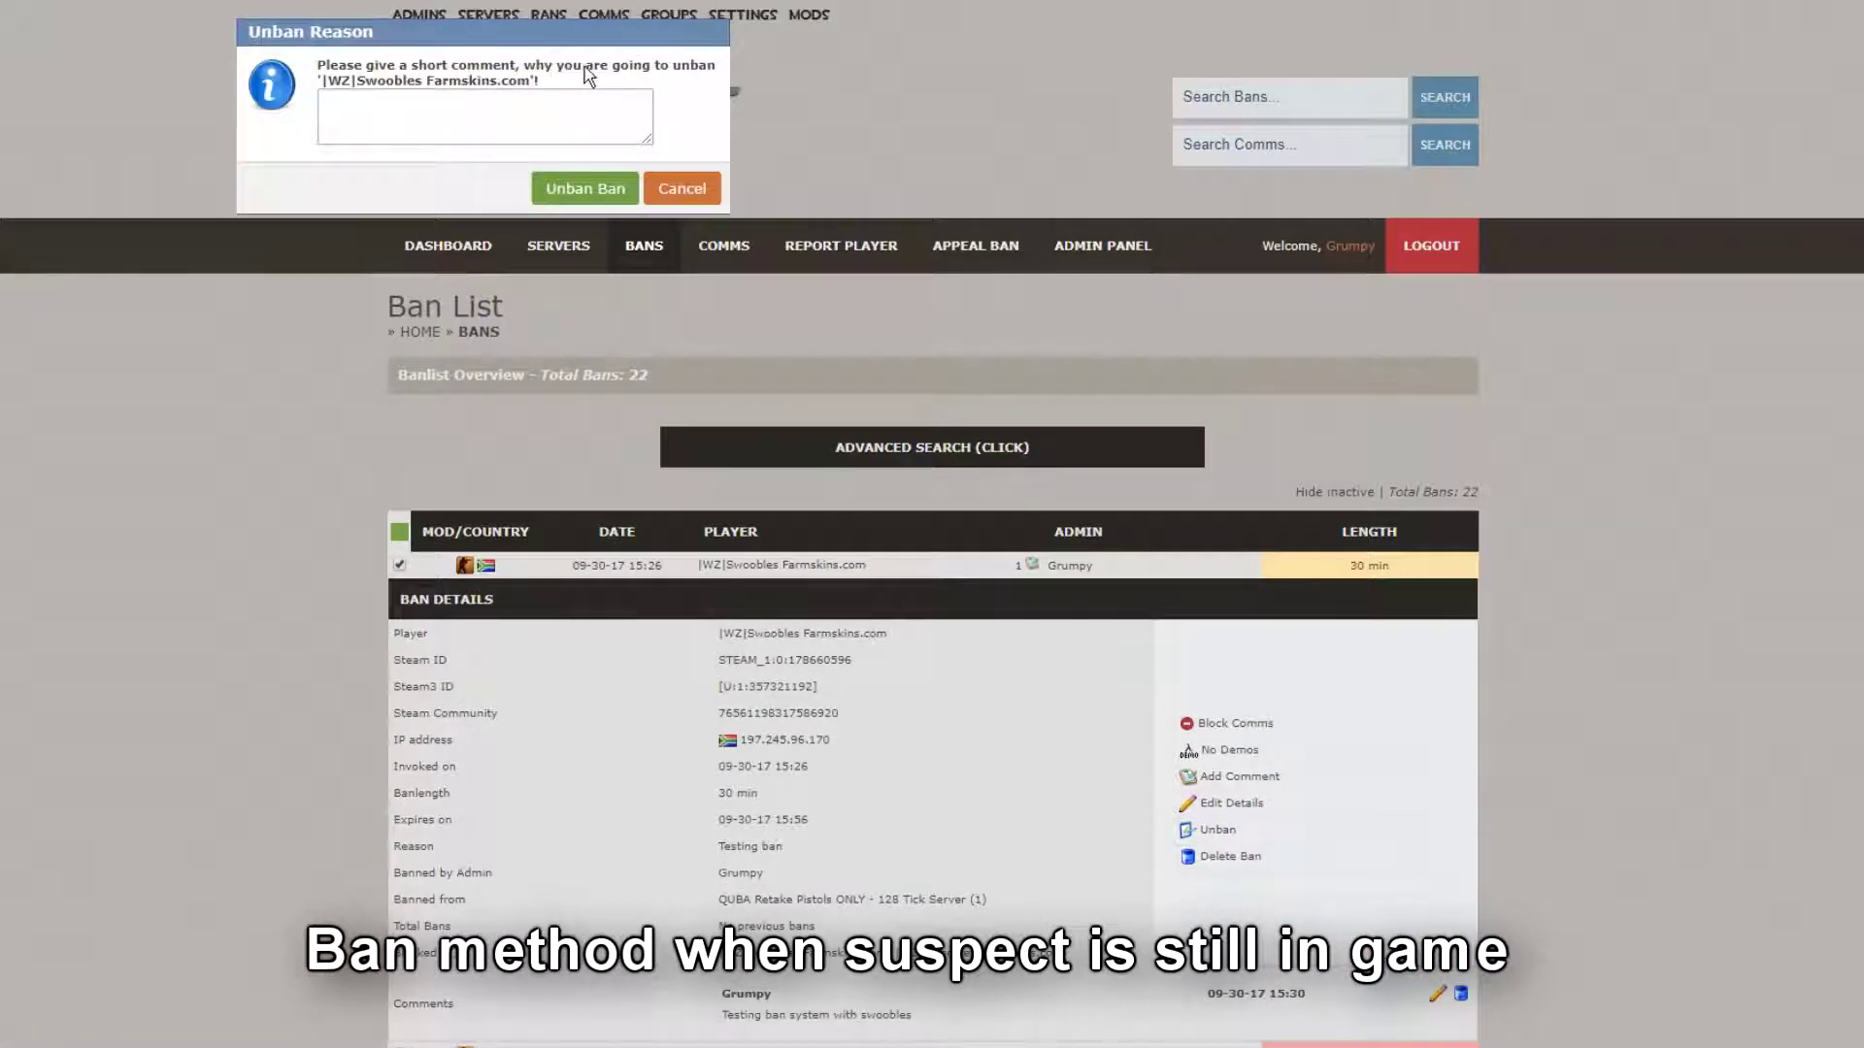
left_click(389, 109)
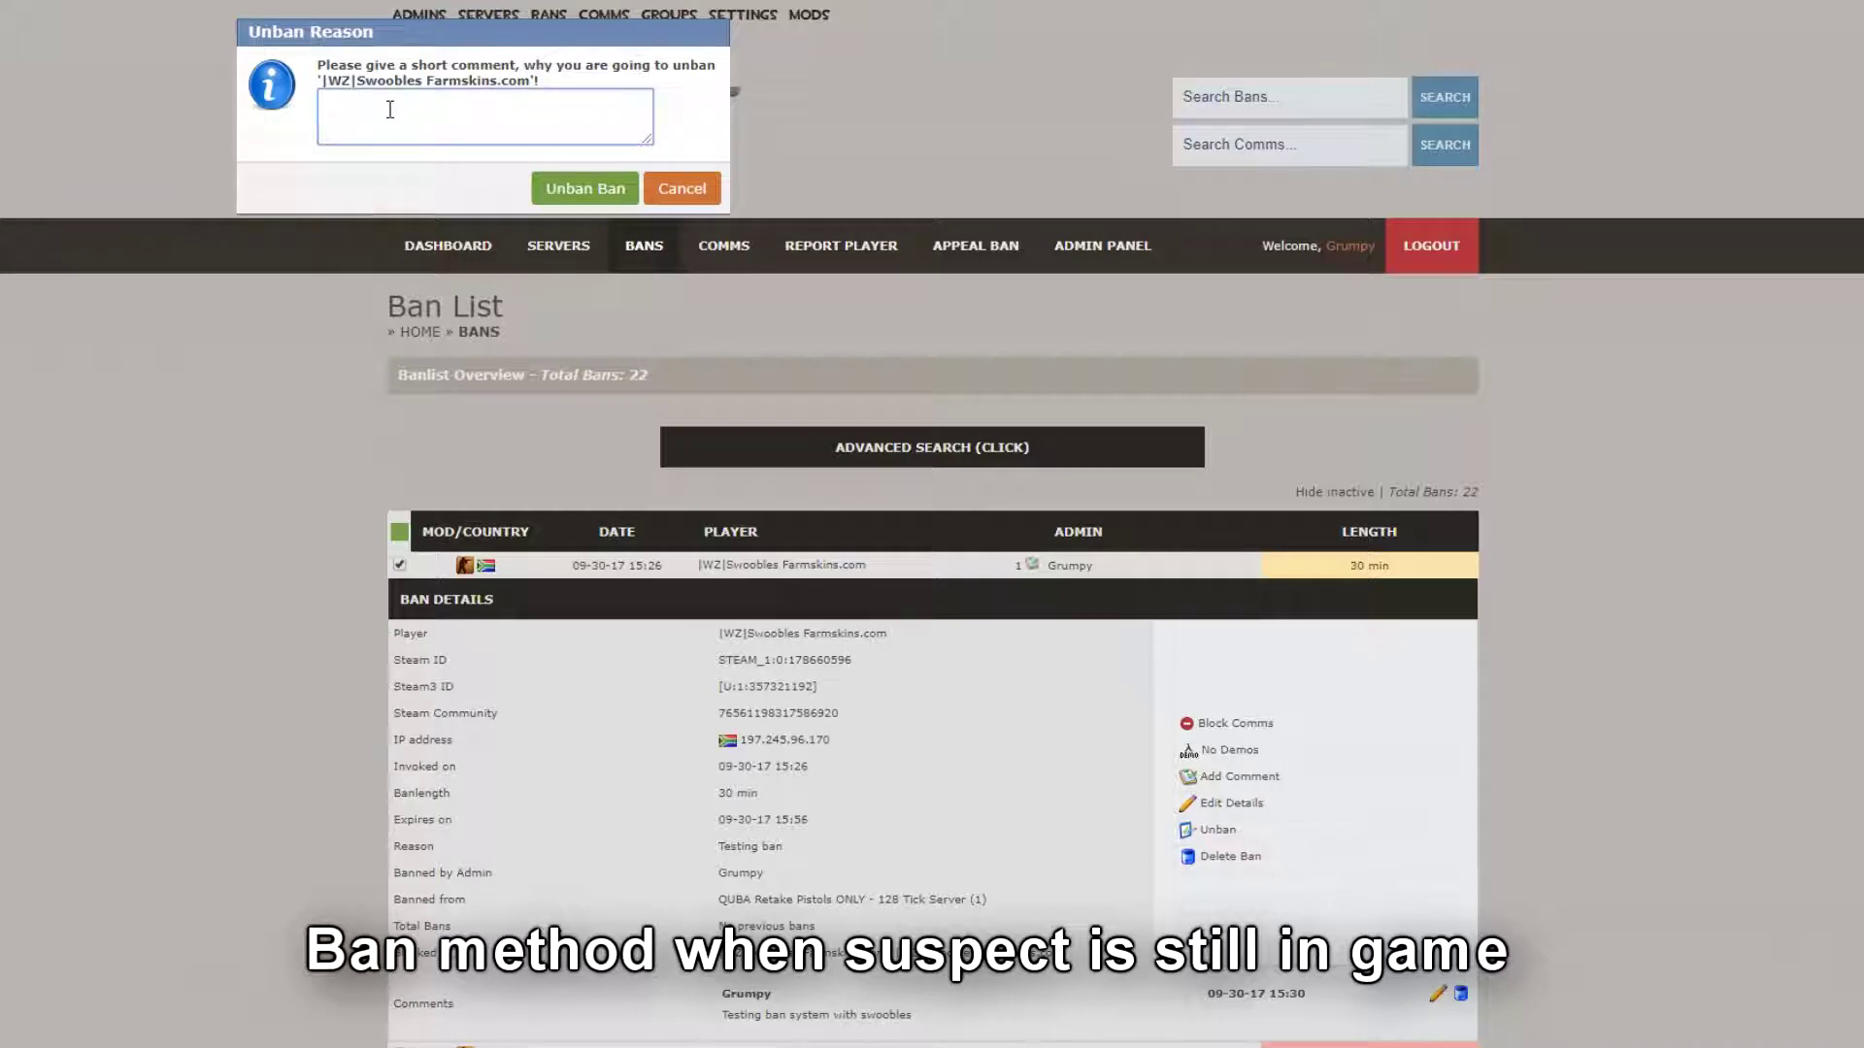
type("We were testing the ban system, he was not really banned.")
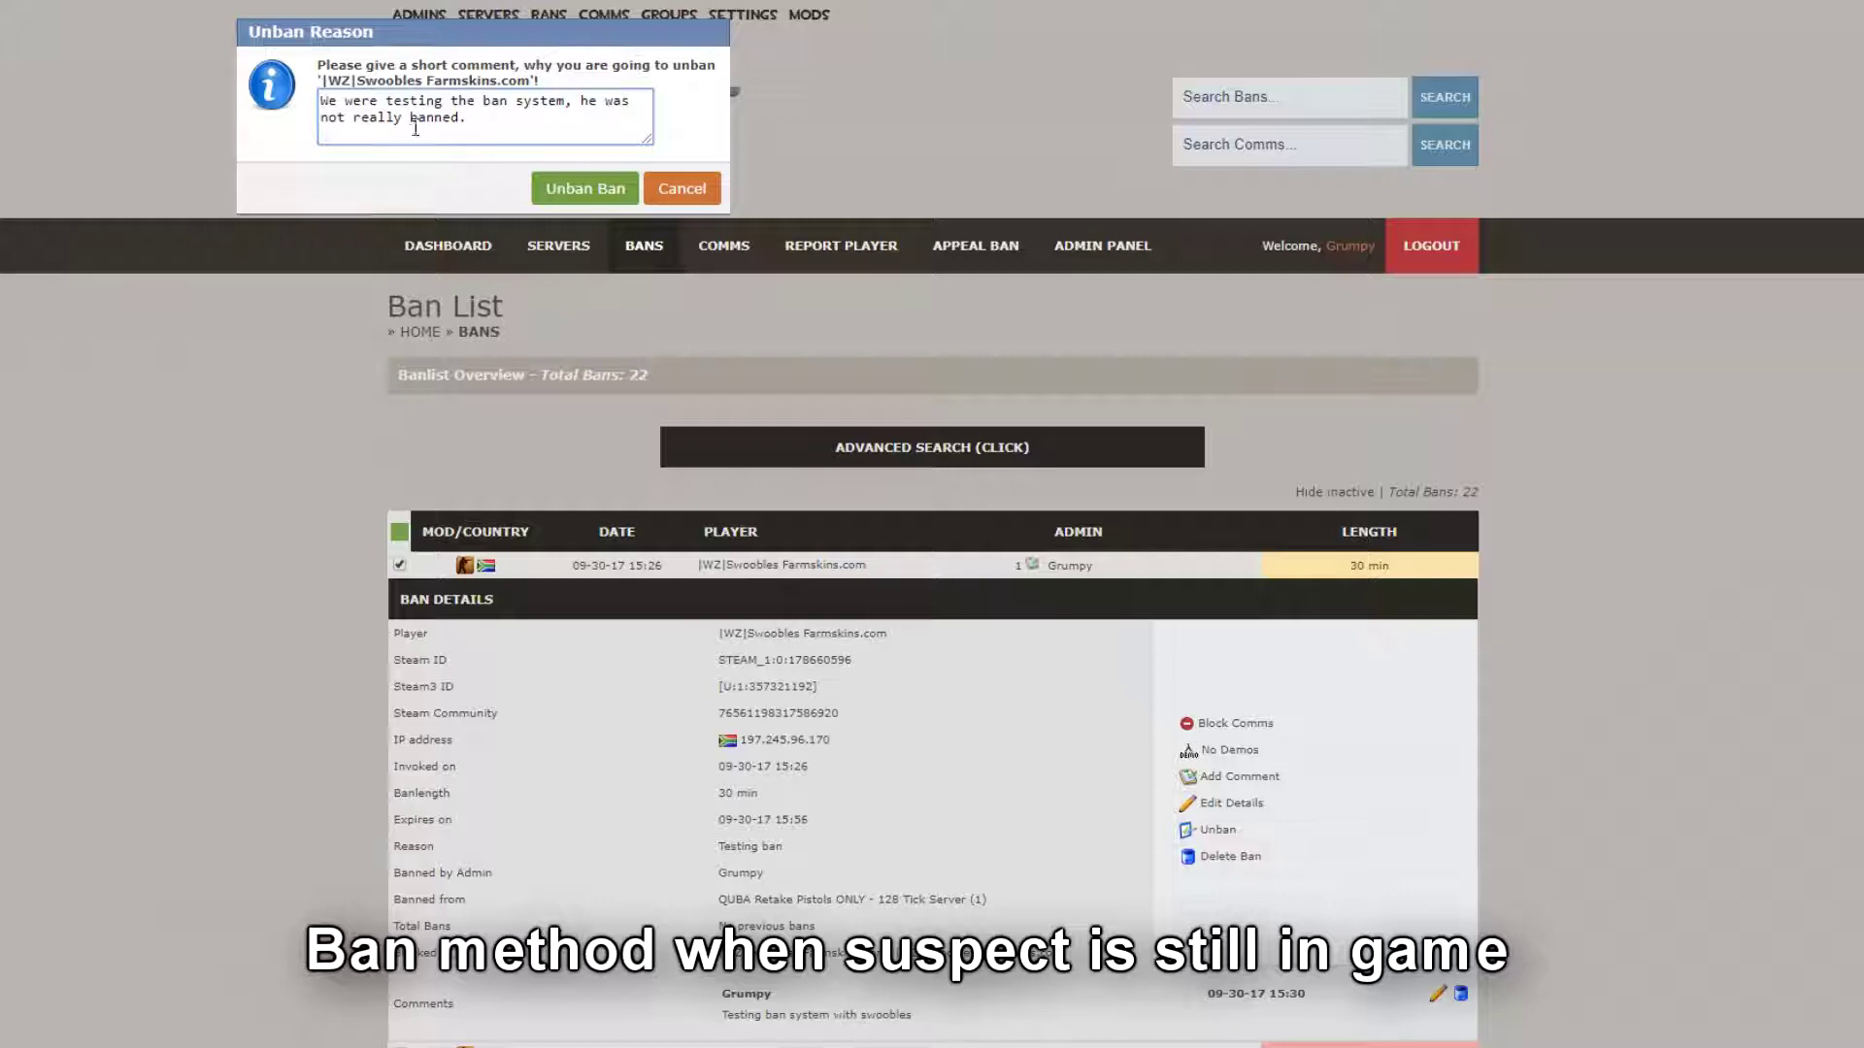
left_click(591, 186)
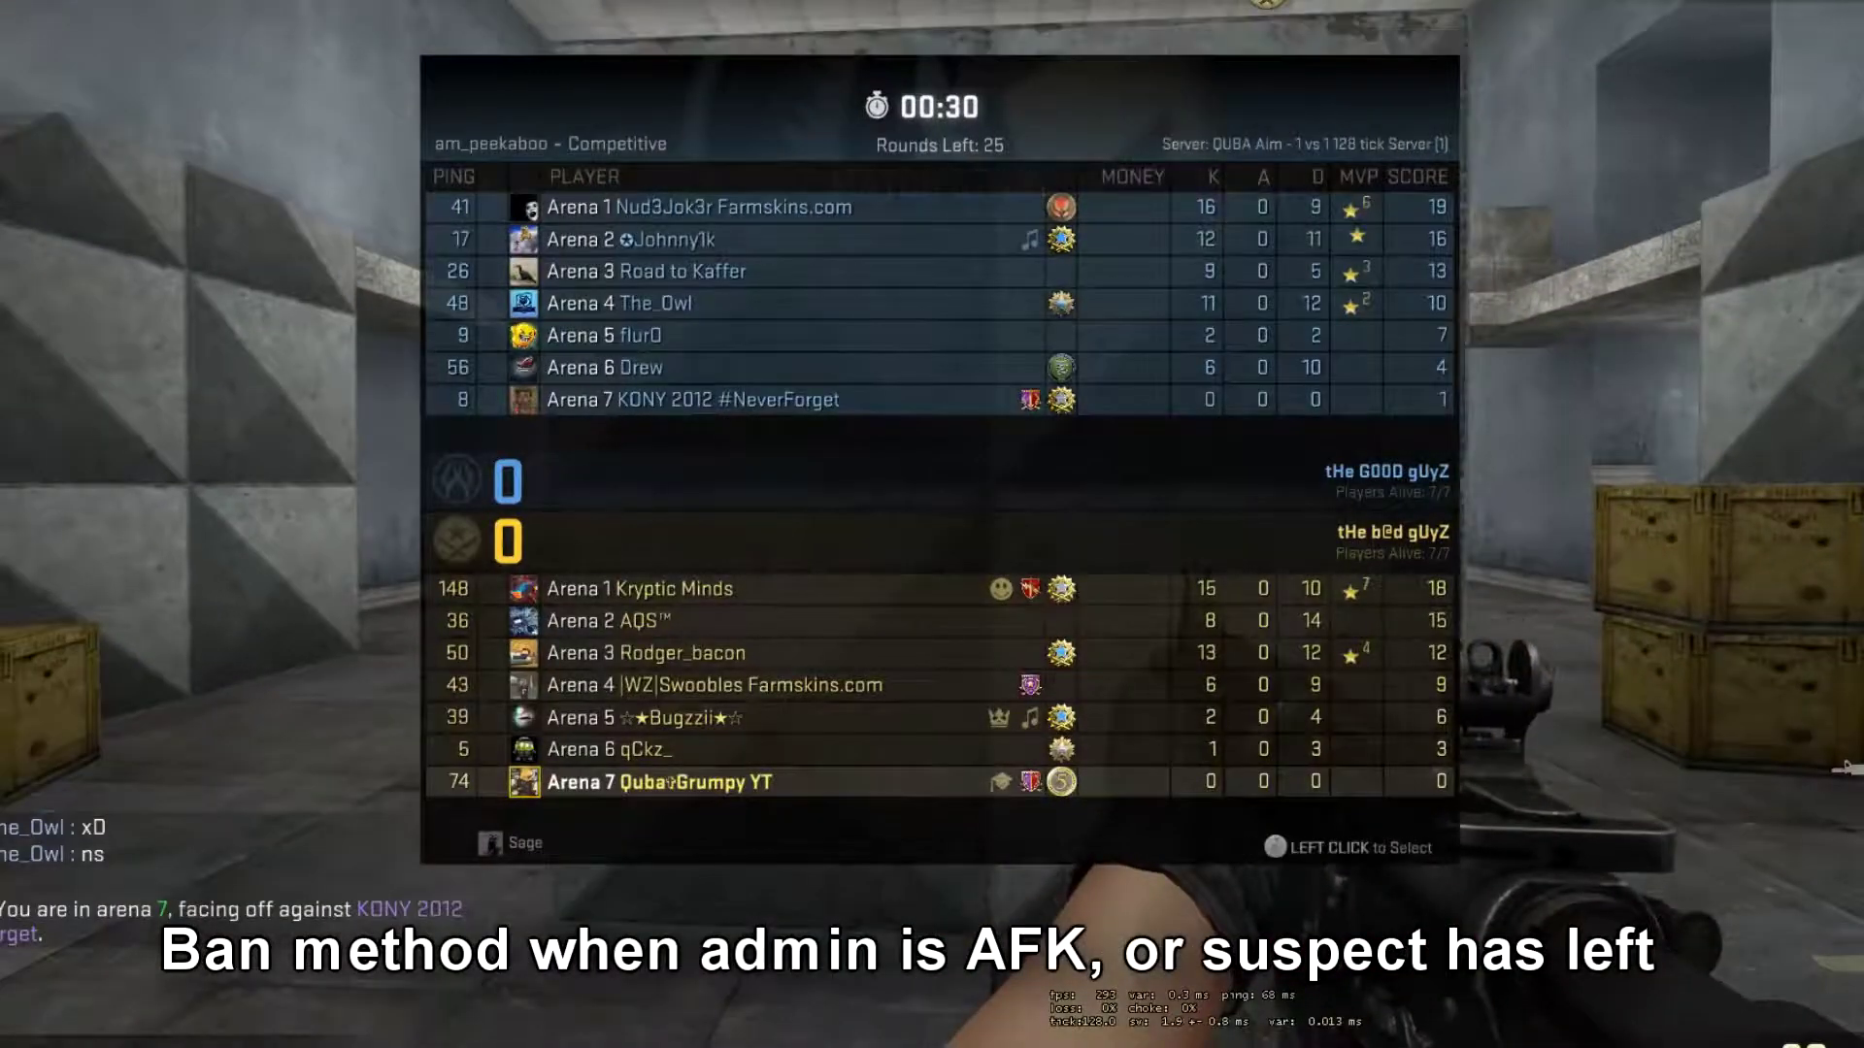
Step: Open the suspect's Steam community profile from the scoreboard and select its profile URL
left_click(756, 687)
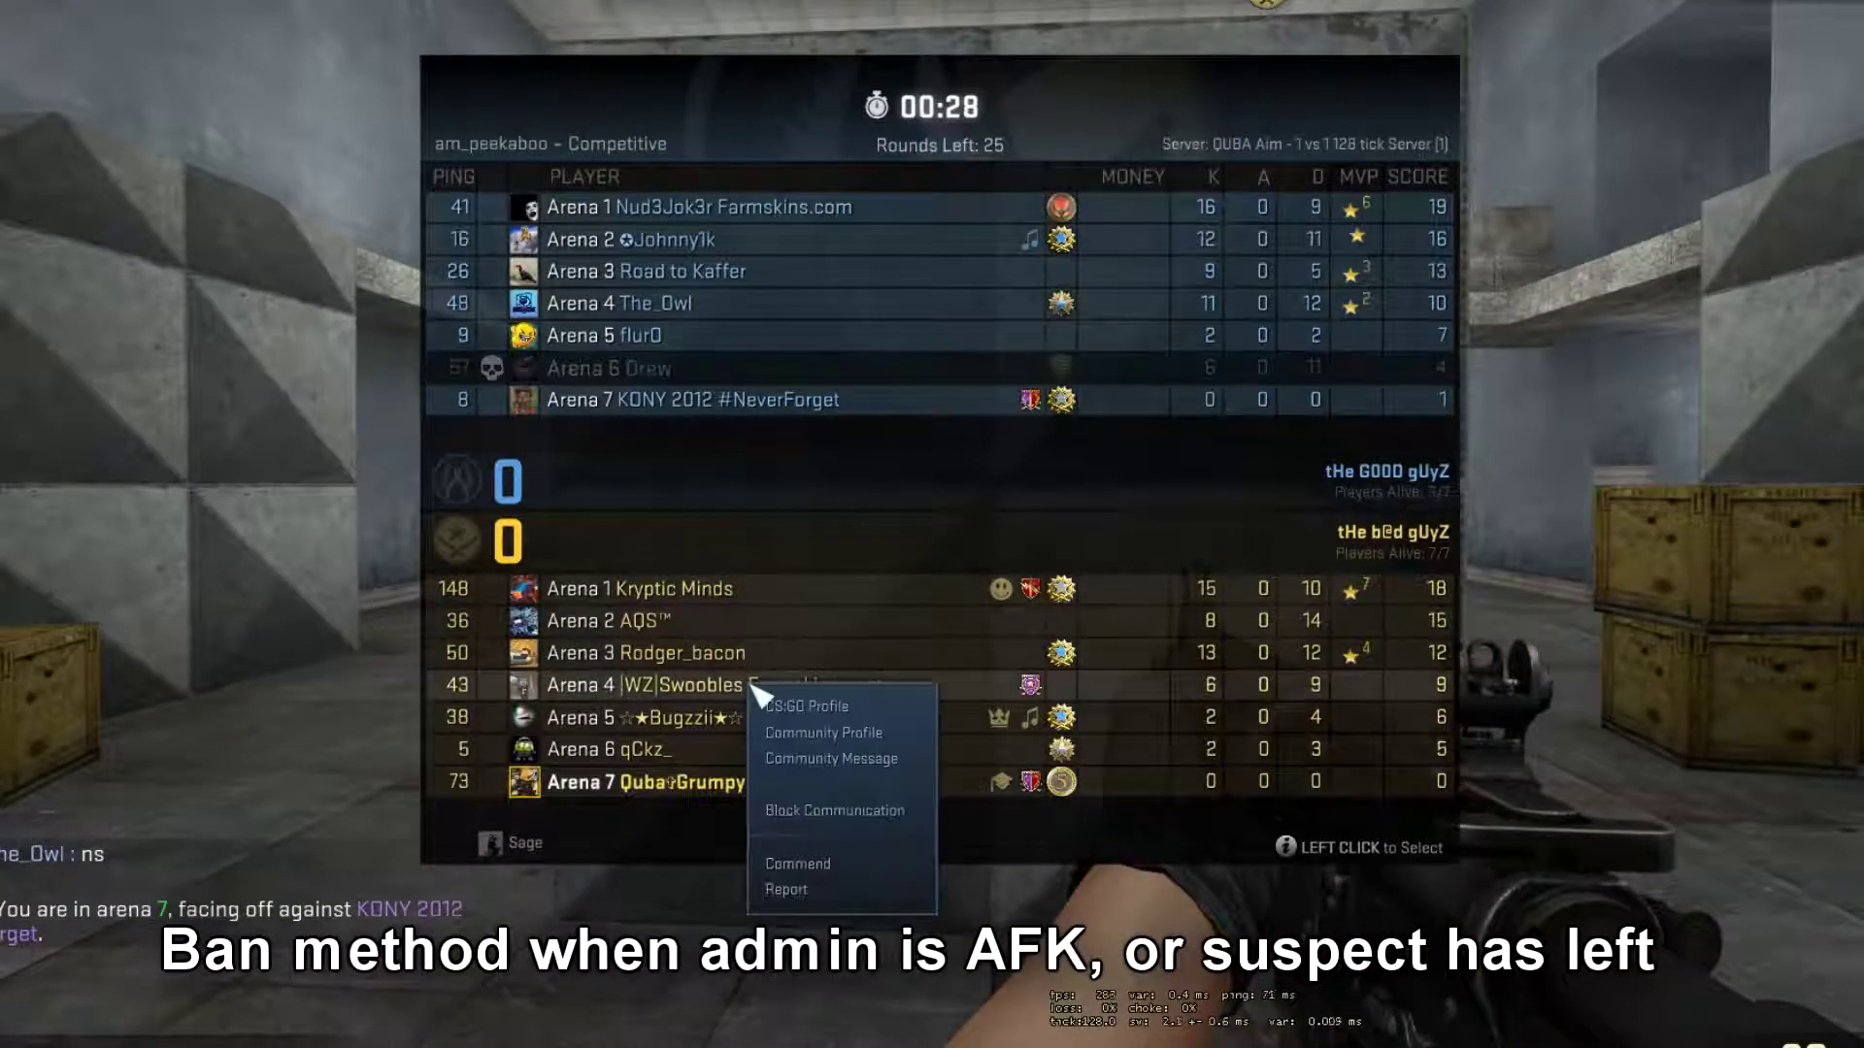
left_click(877, 739)
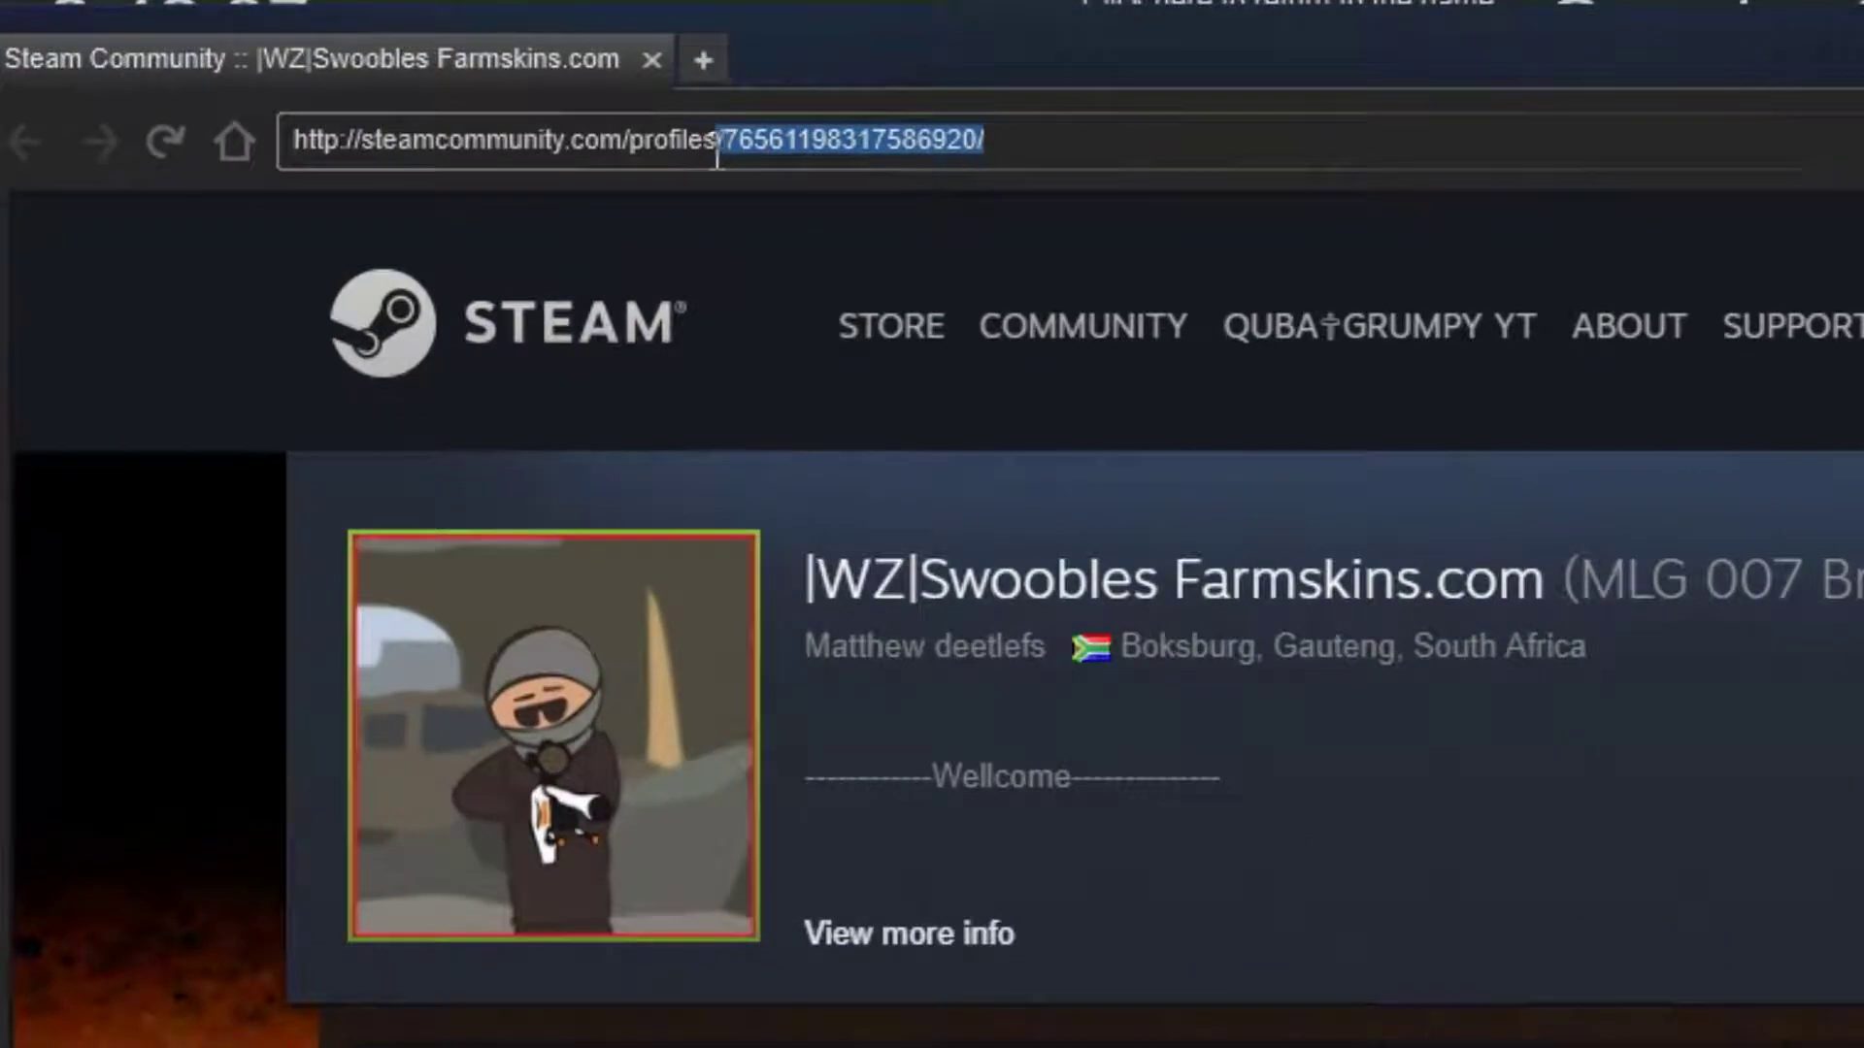
left_click_drag(717, 145, 642, 146)
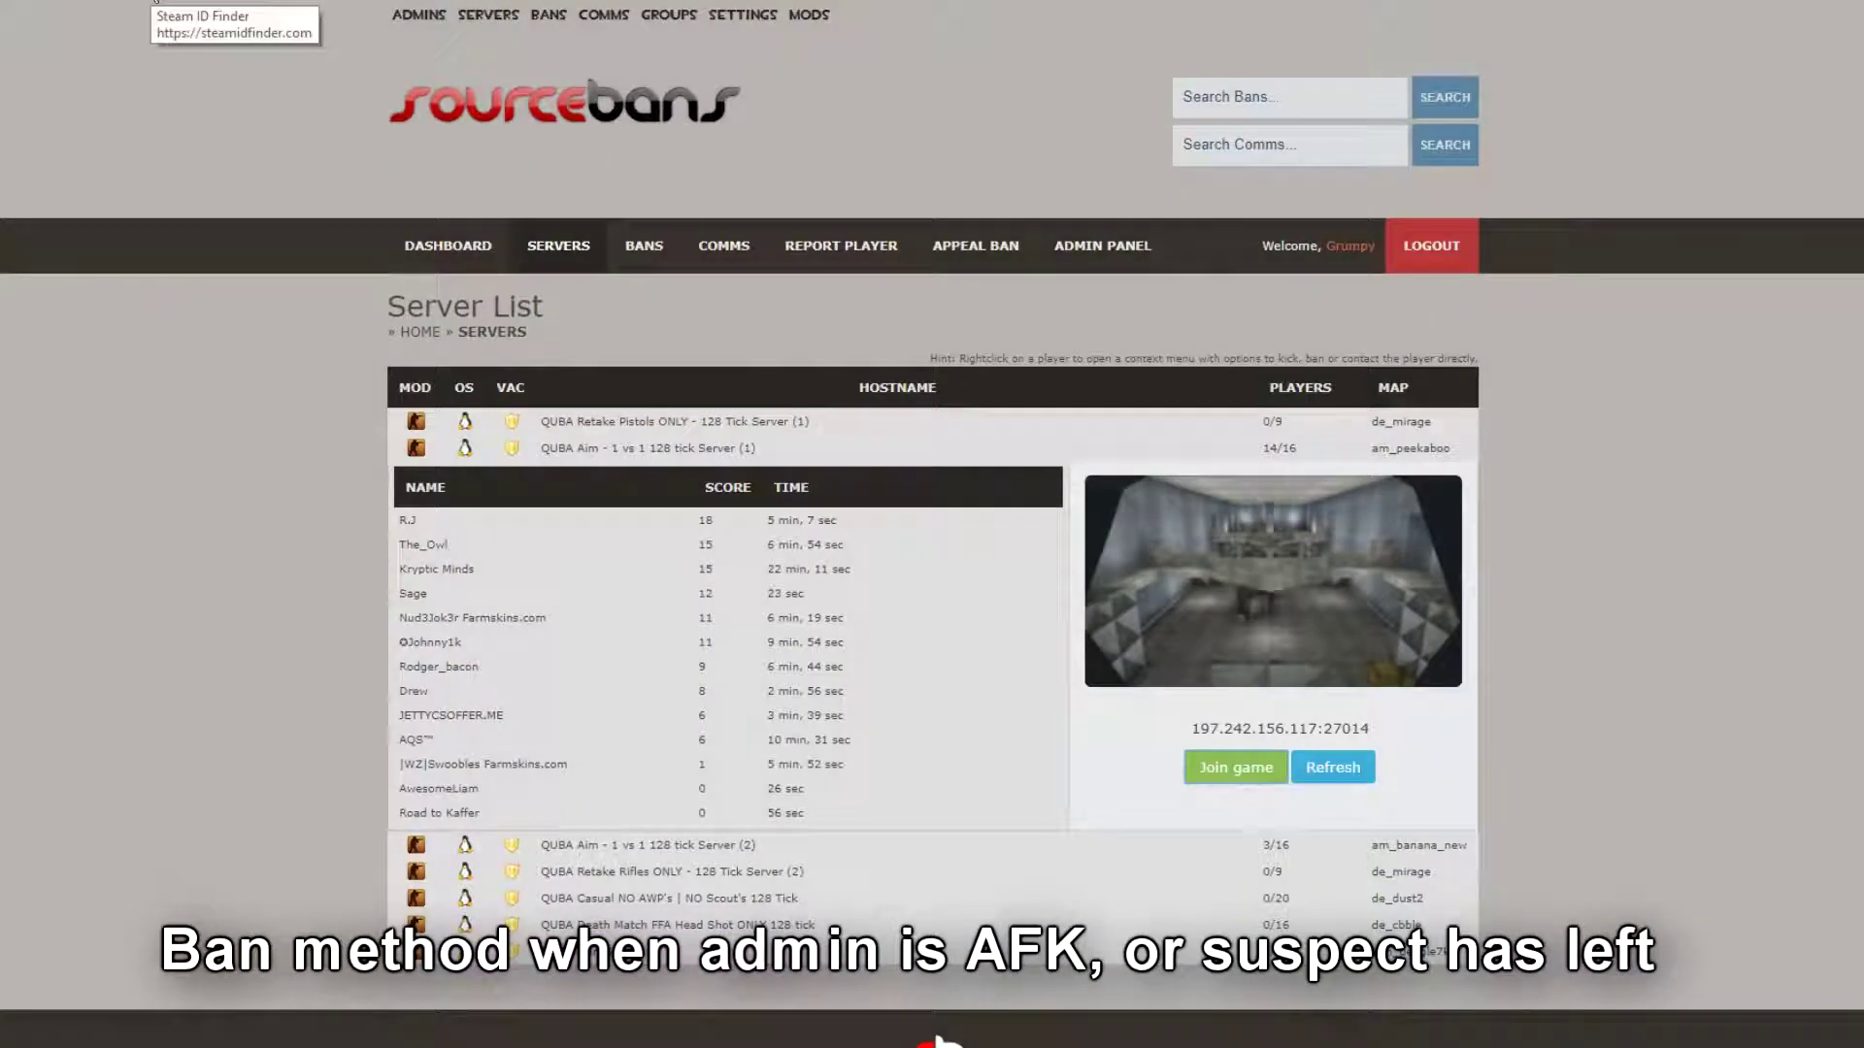
Step: Look up the pasted profile URL in Steam ID Finder and copy the resulting steamID
left_click(155, 2)
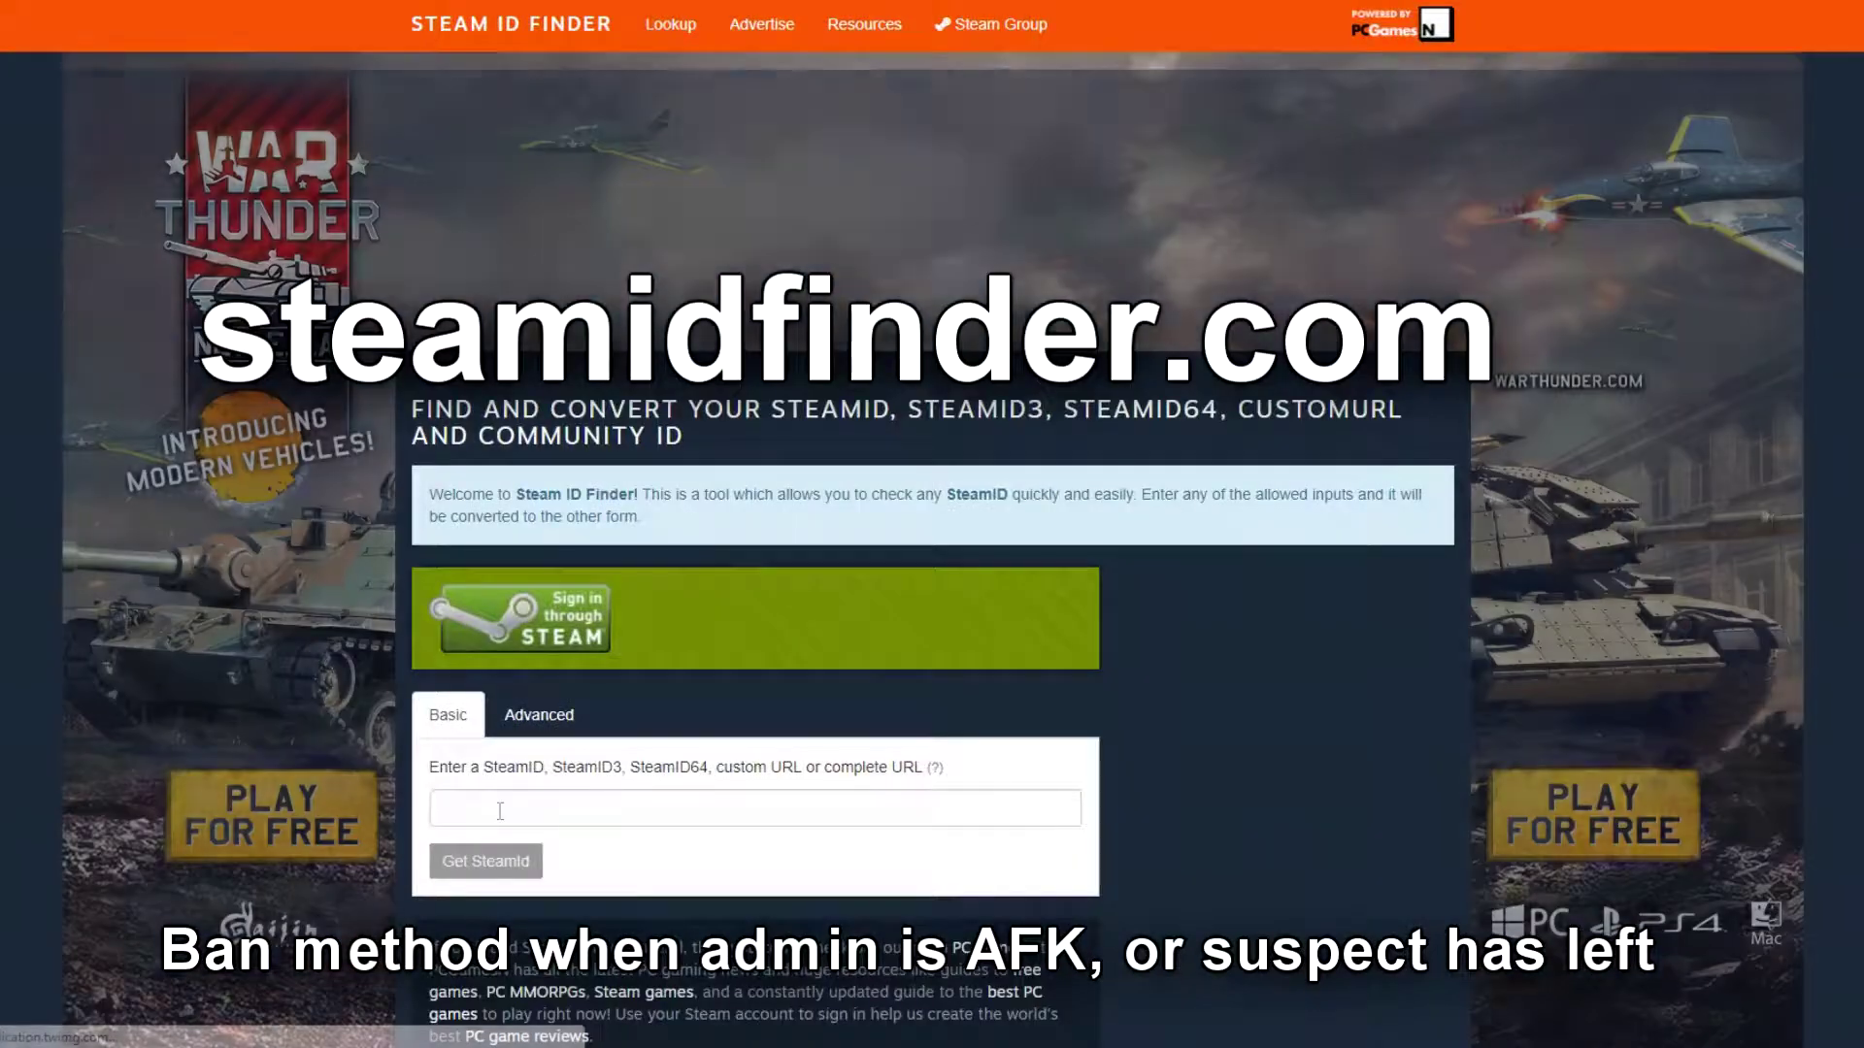
left_click(499, 811)
right_click(499, 812)
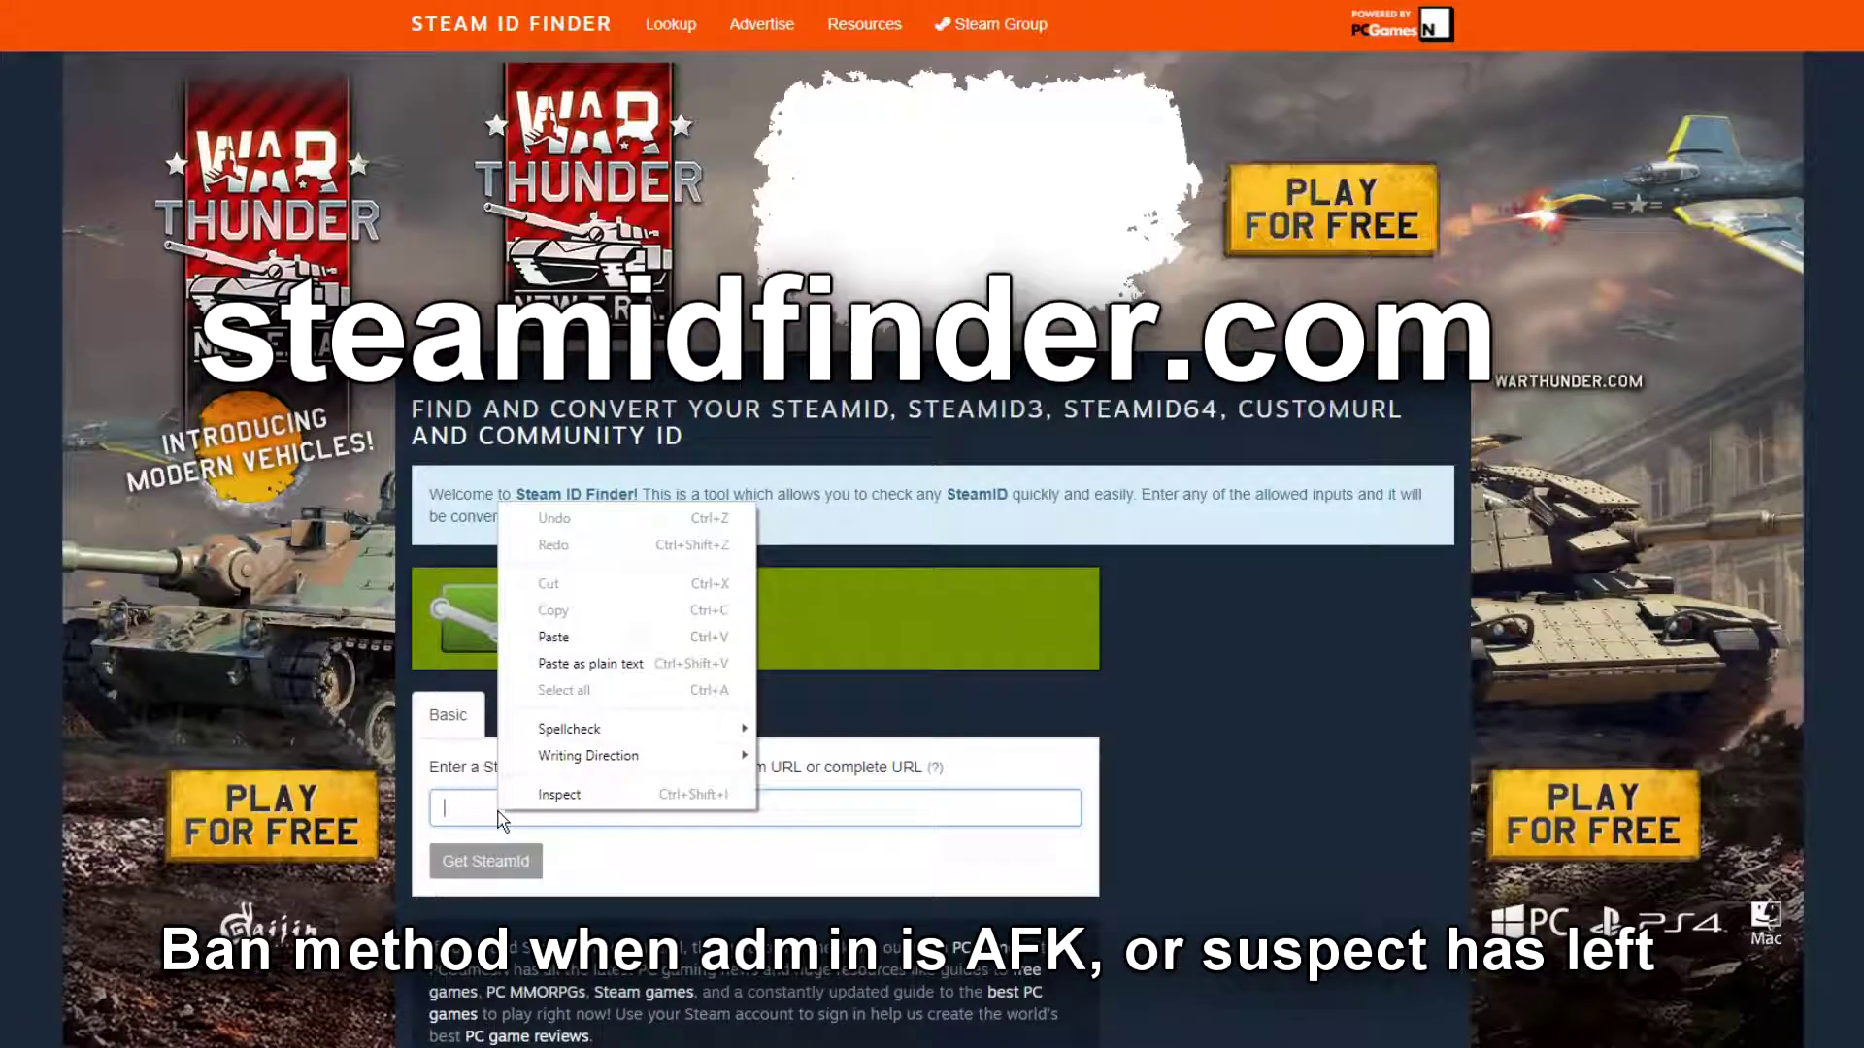
left_click(569, 637)
key("Return")
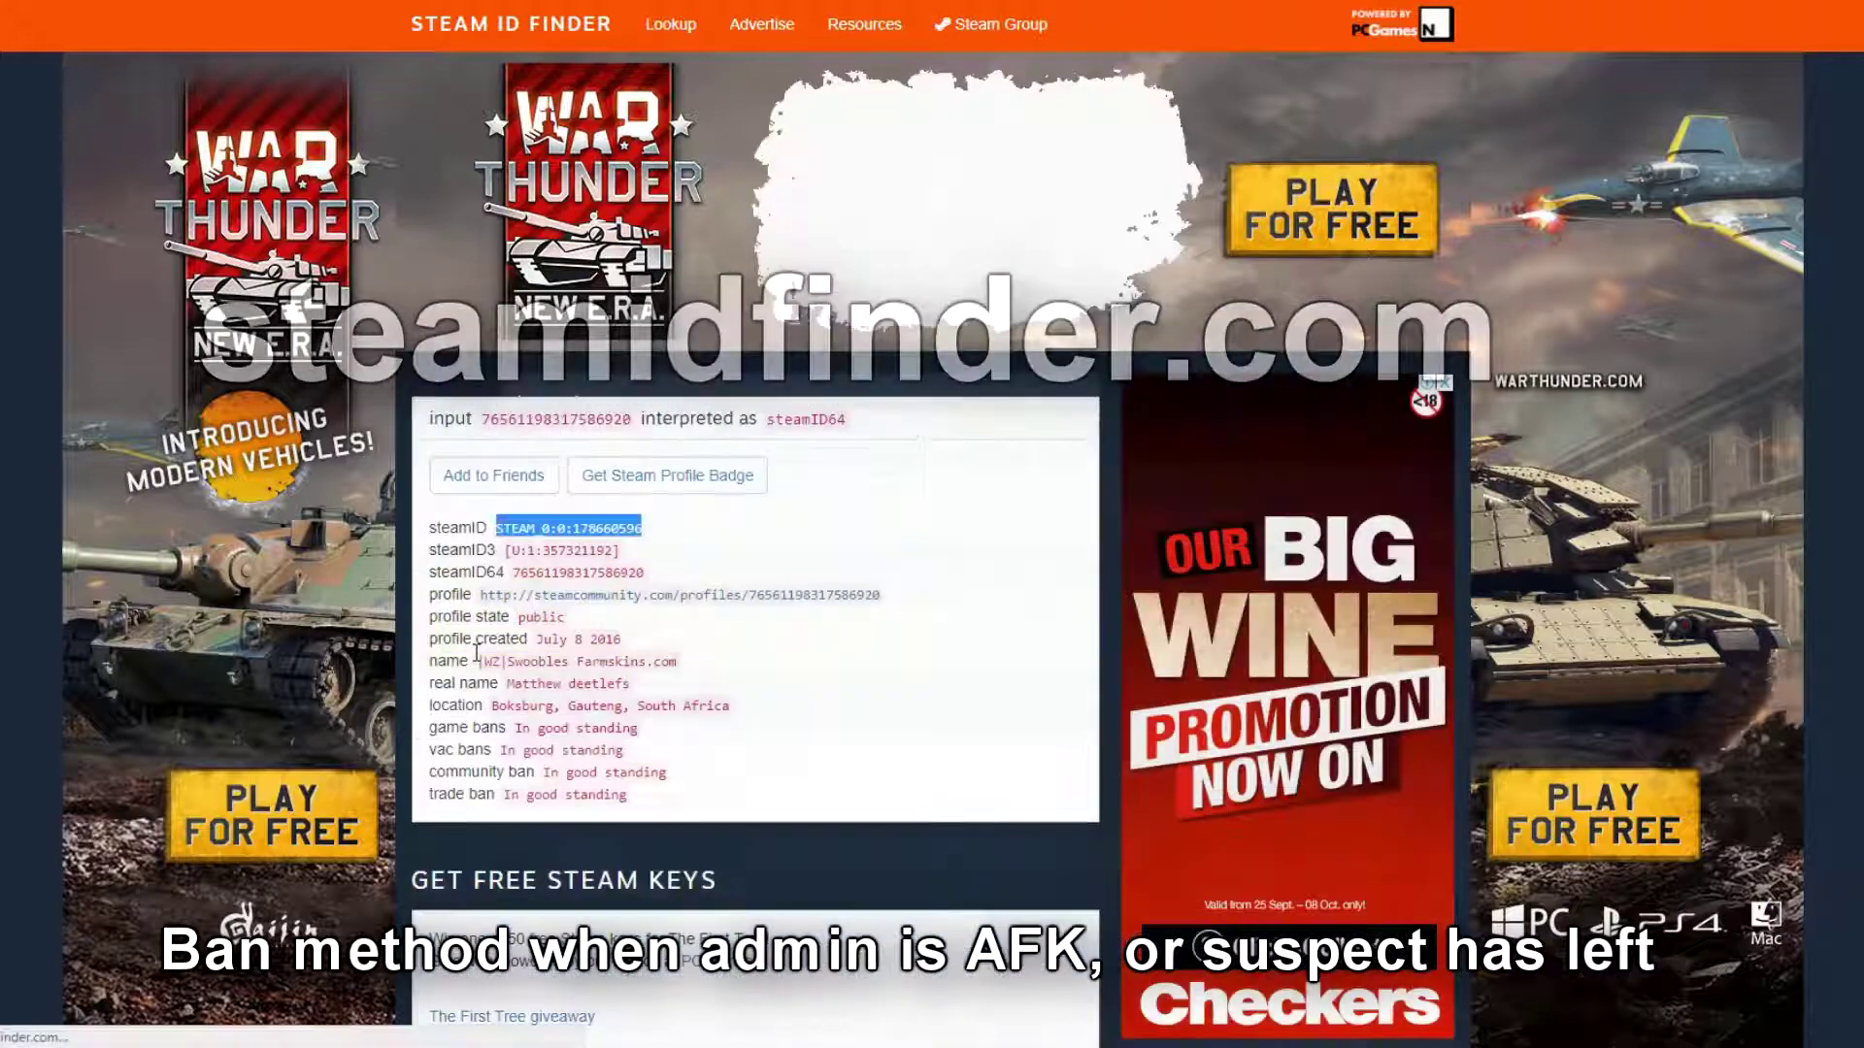
left_click(568, 598)
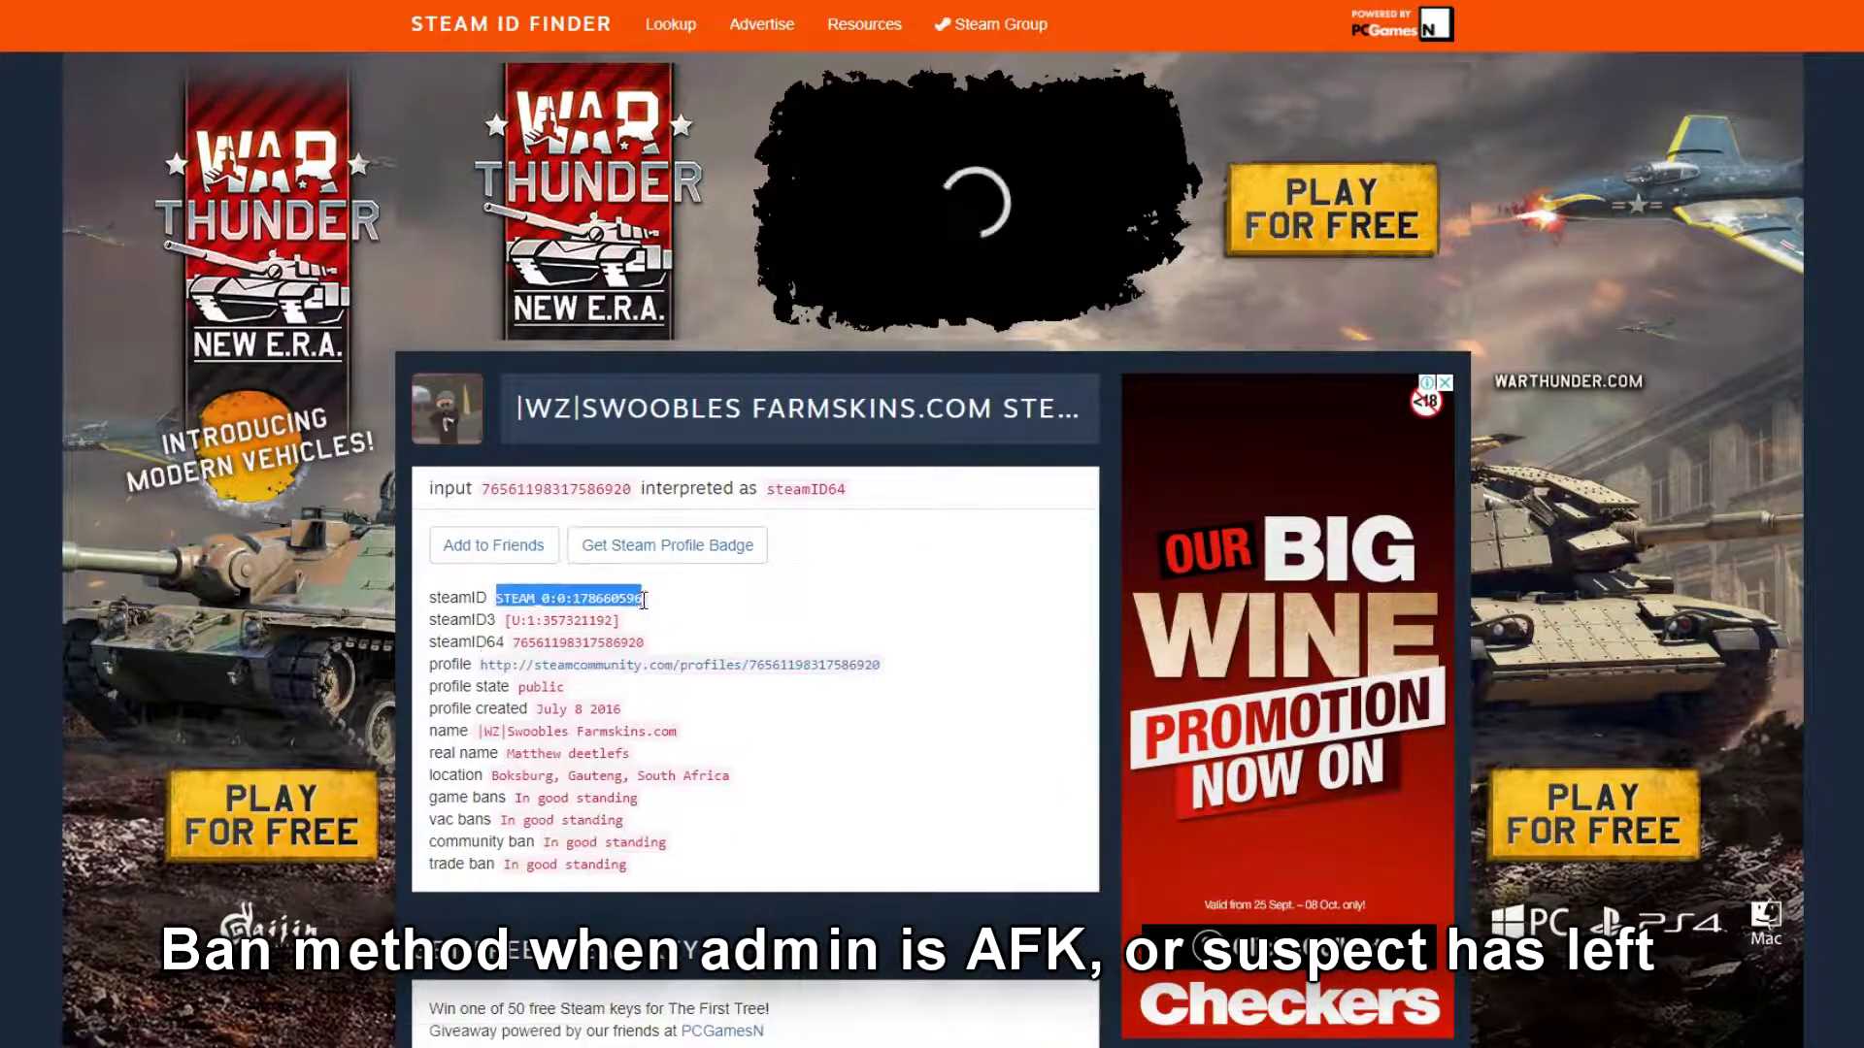
right_click(611, 599)
left_click(653, 614)
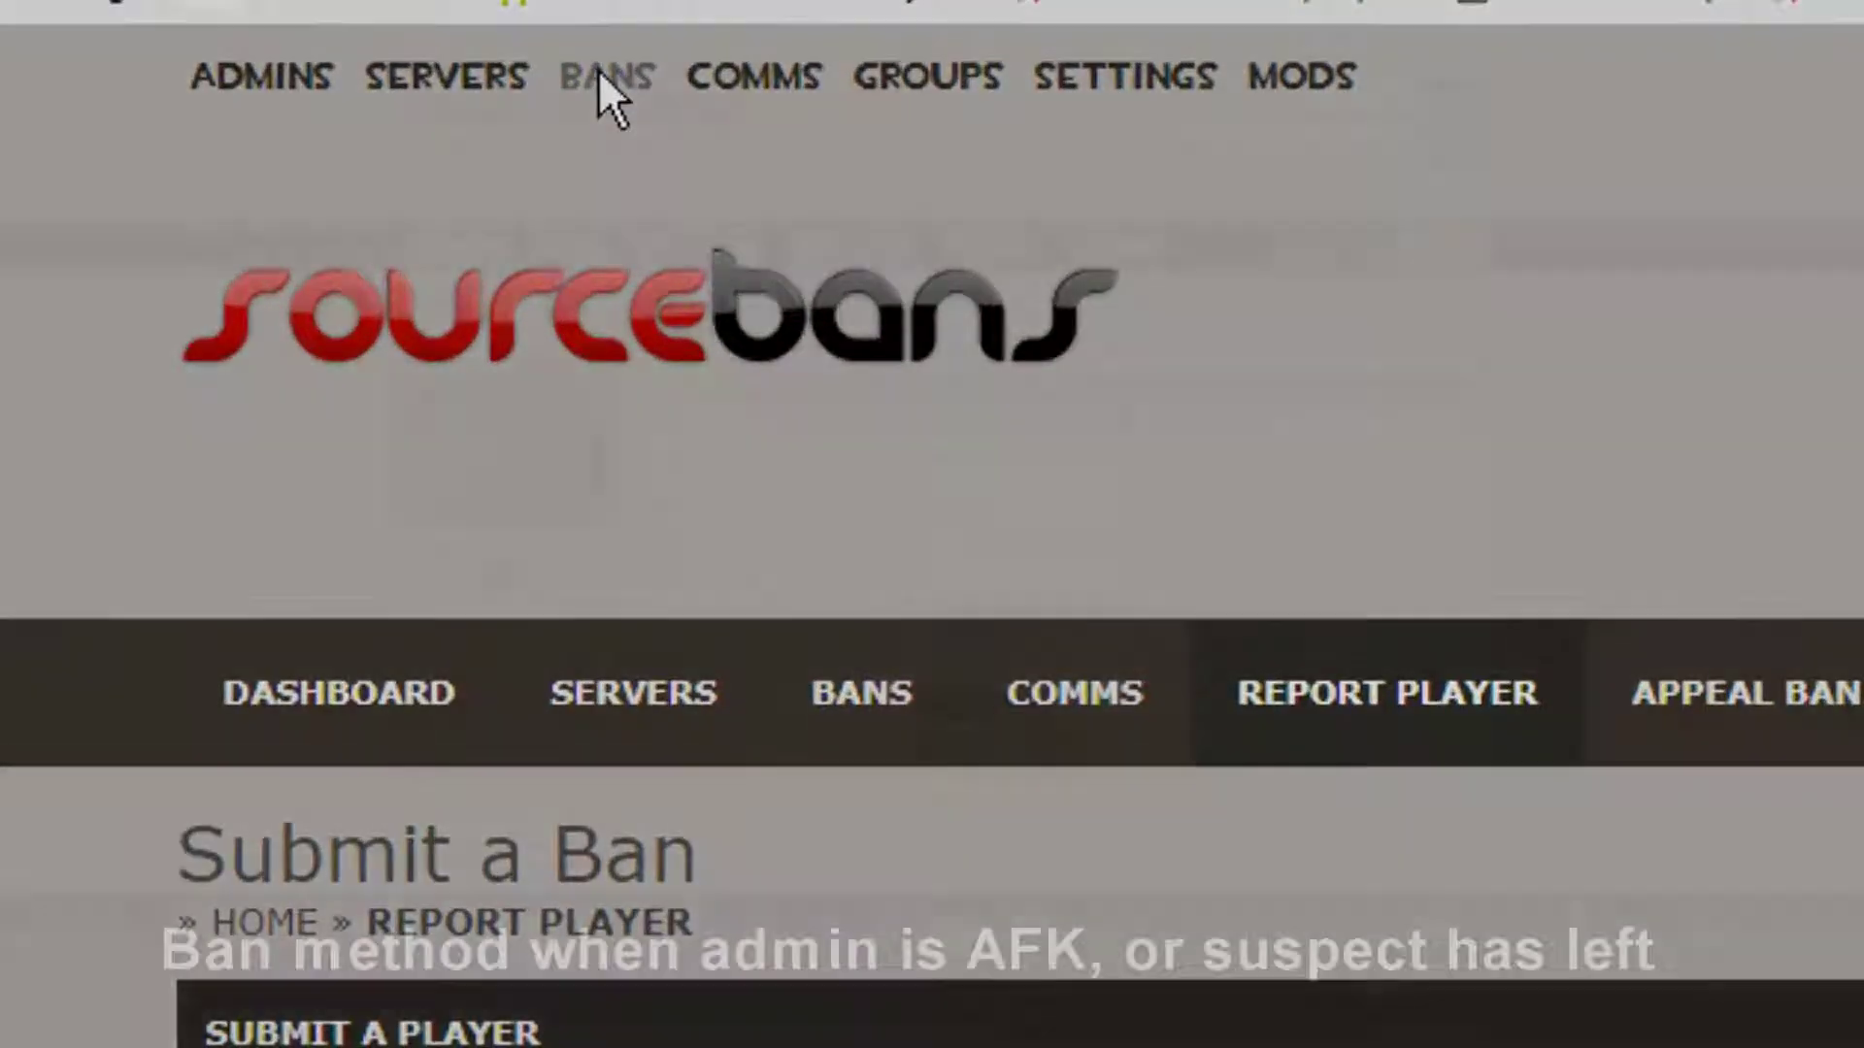
Step: Fill the Add Ban form with the pasted Steam ID, reason 'Testing manual banning' and 30 minutes
left_click(600, 78)
left_click(951, 551)
right_click(951, 551)
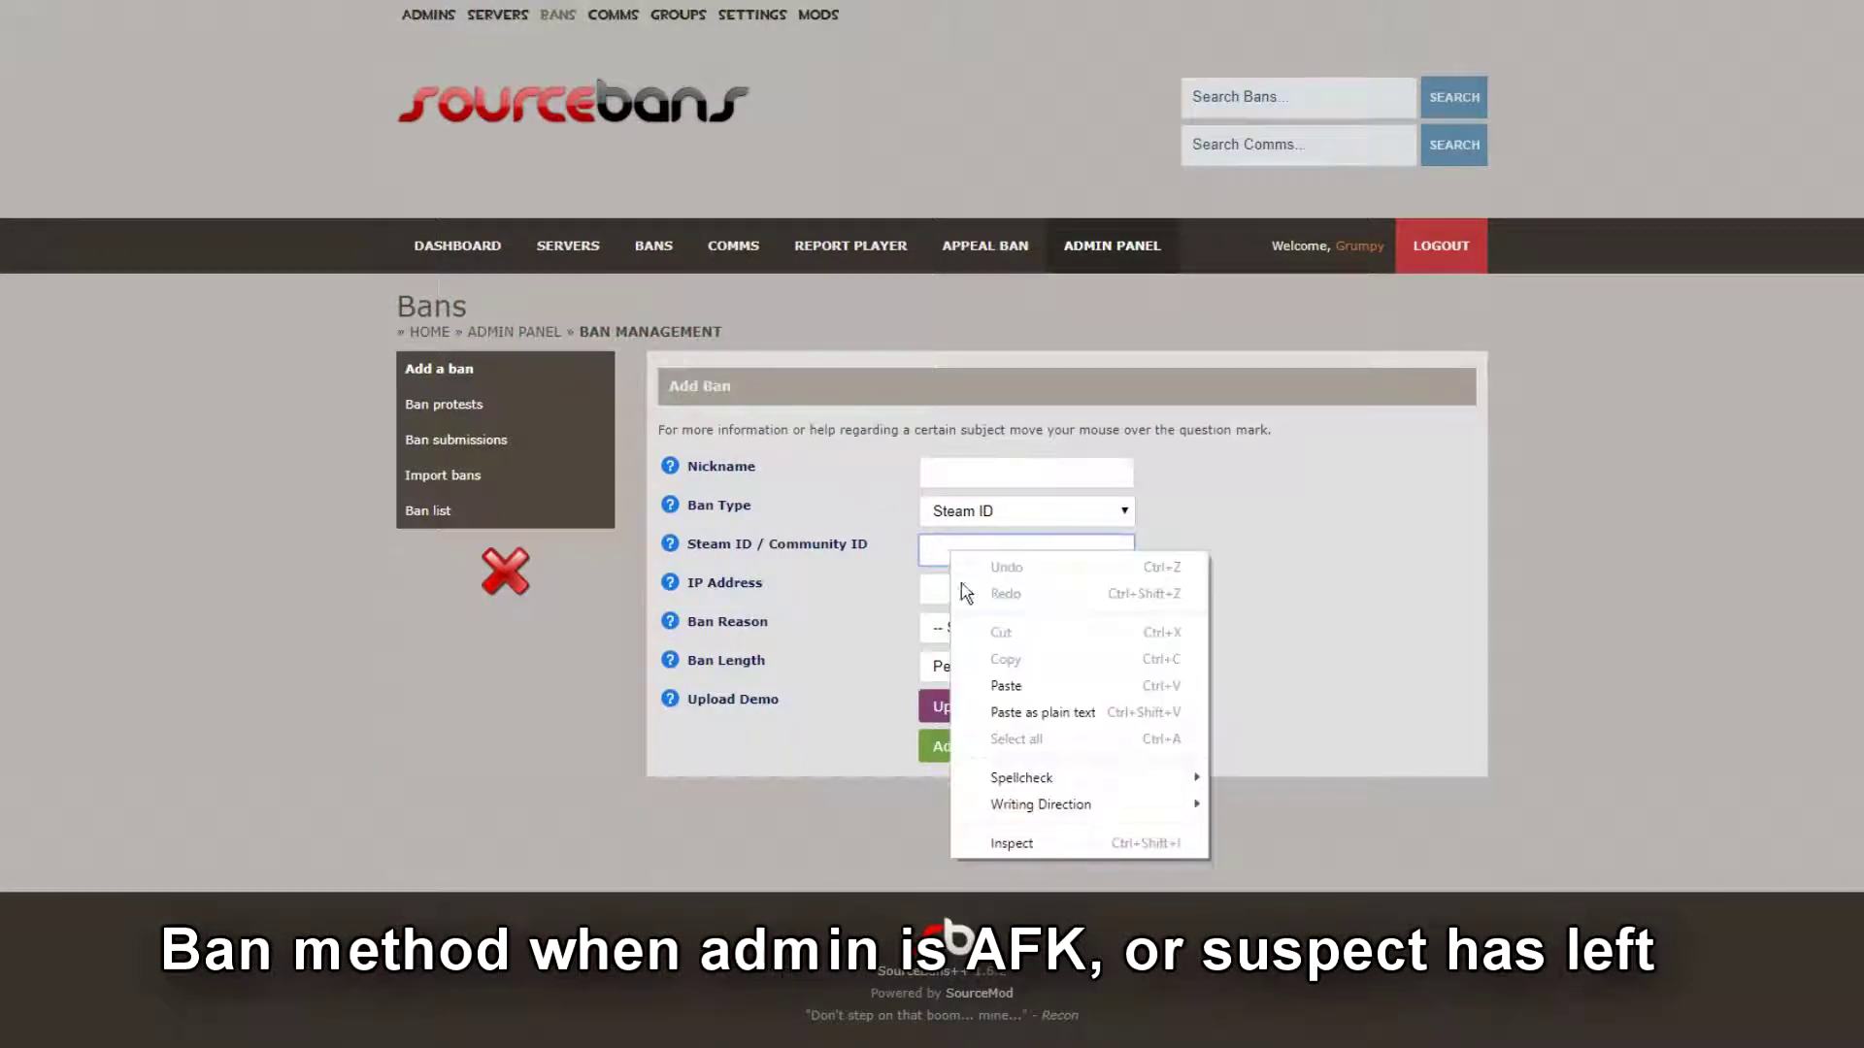
left_click(1008, 685)
left_click(1123, 637)
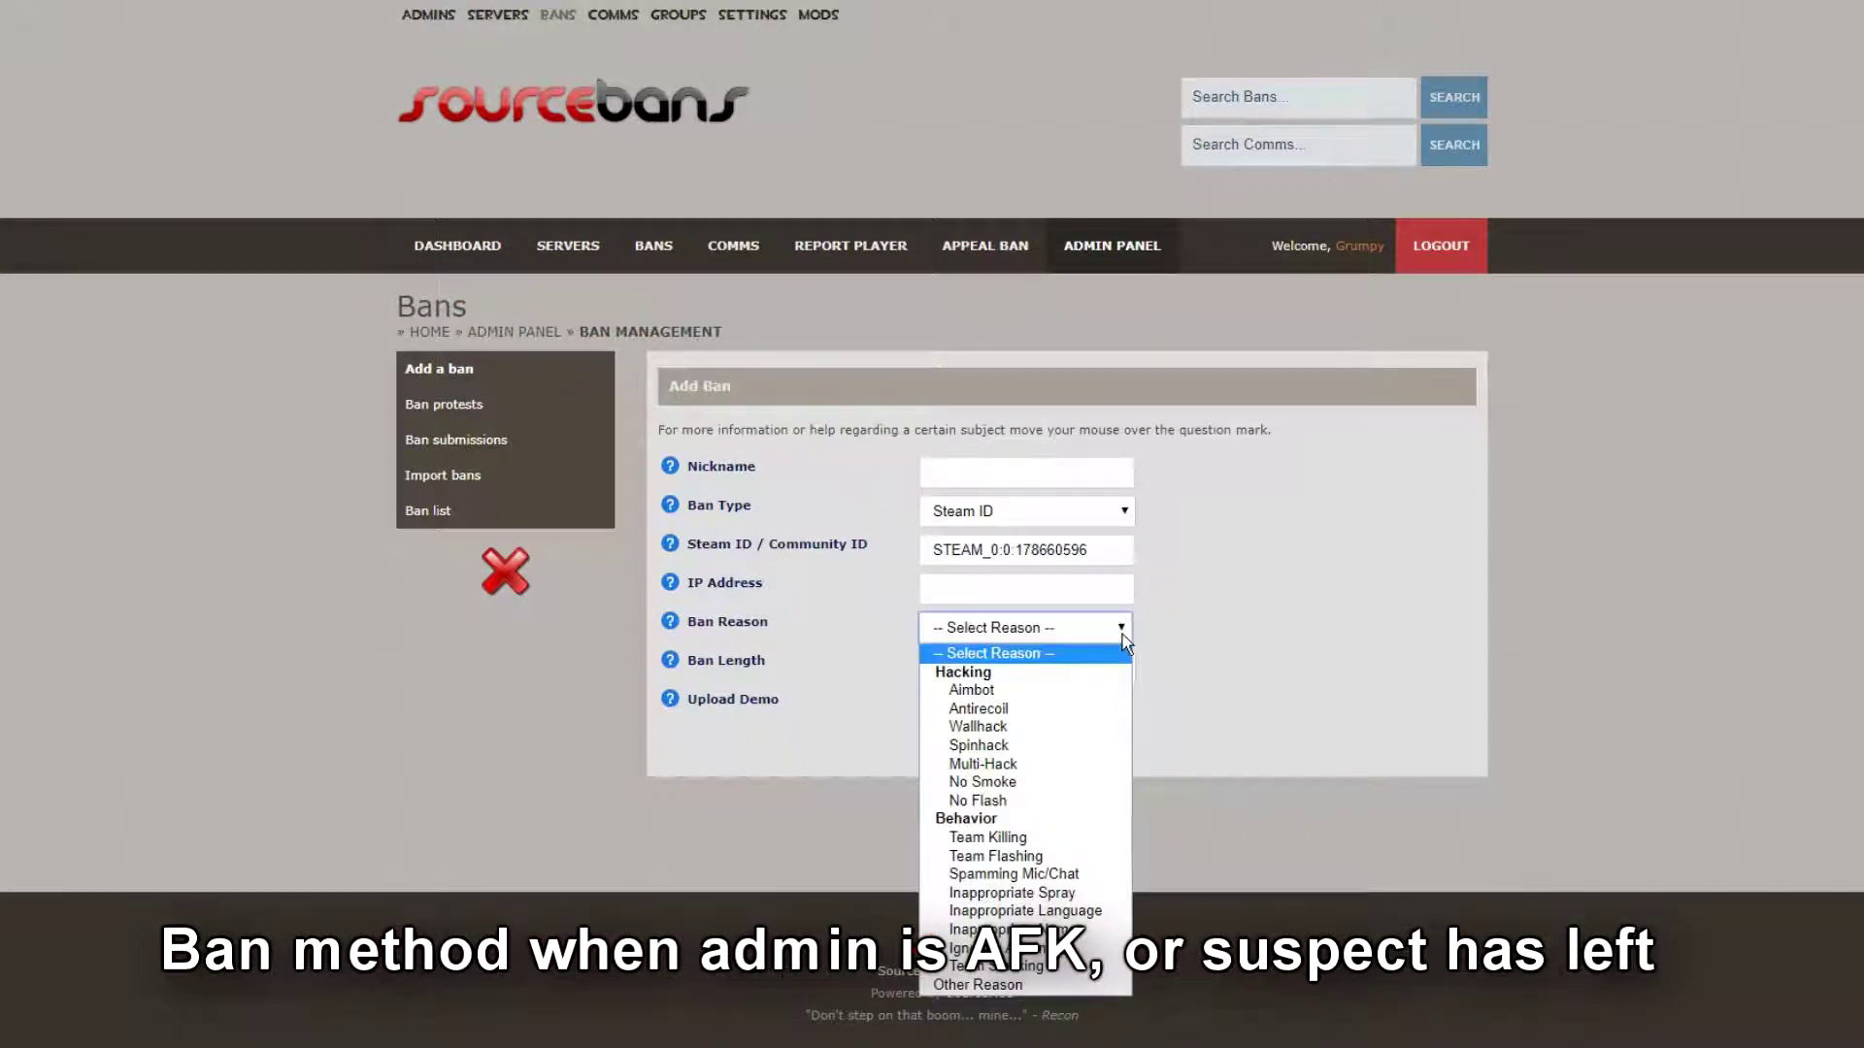
left_click(989, 986)
left_click(973, 684)
type("Test")
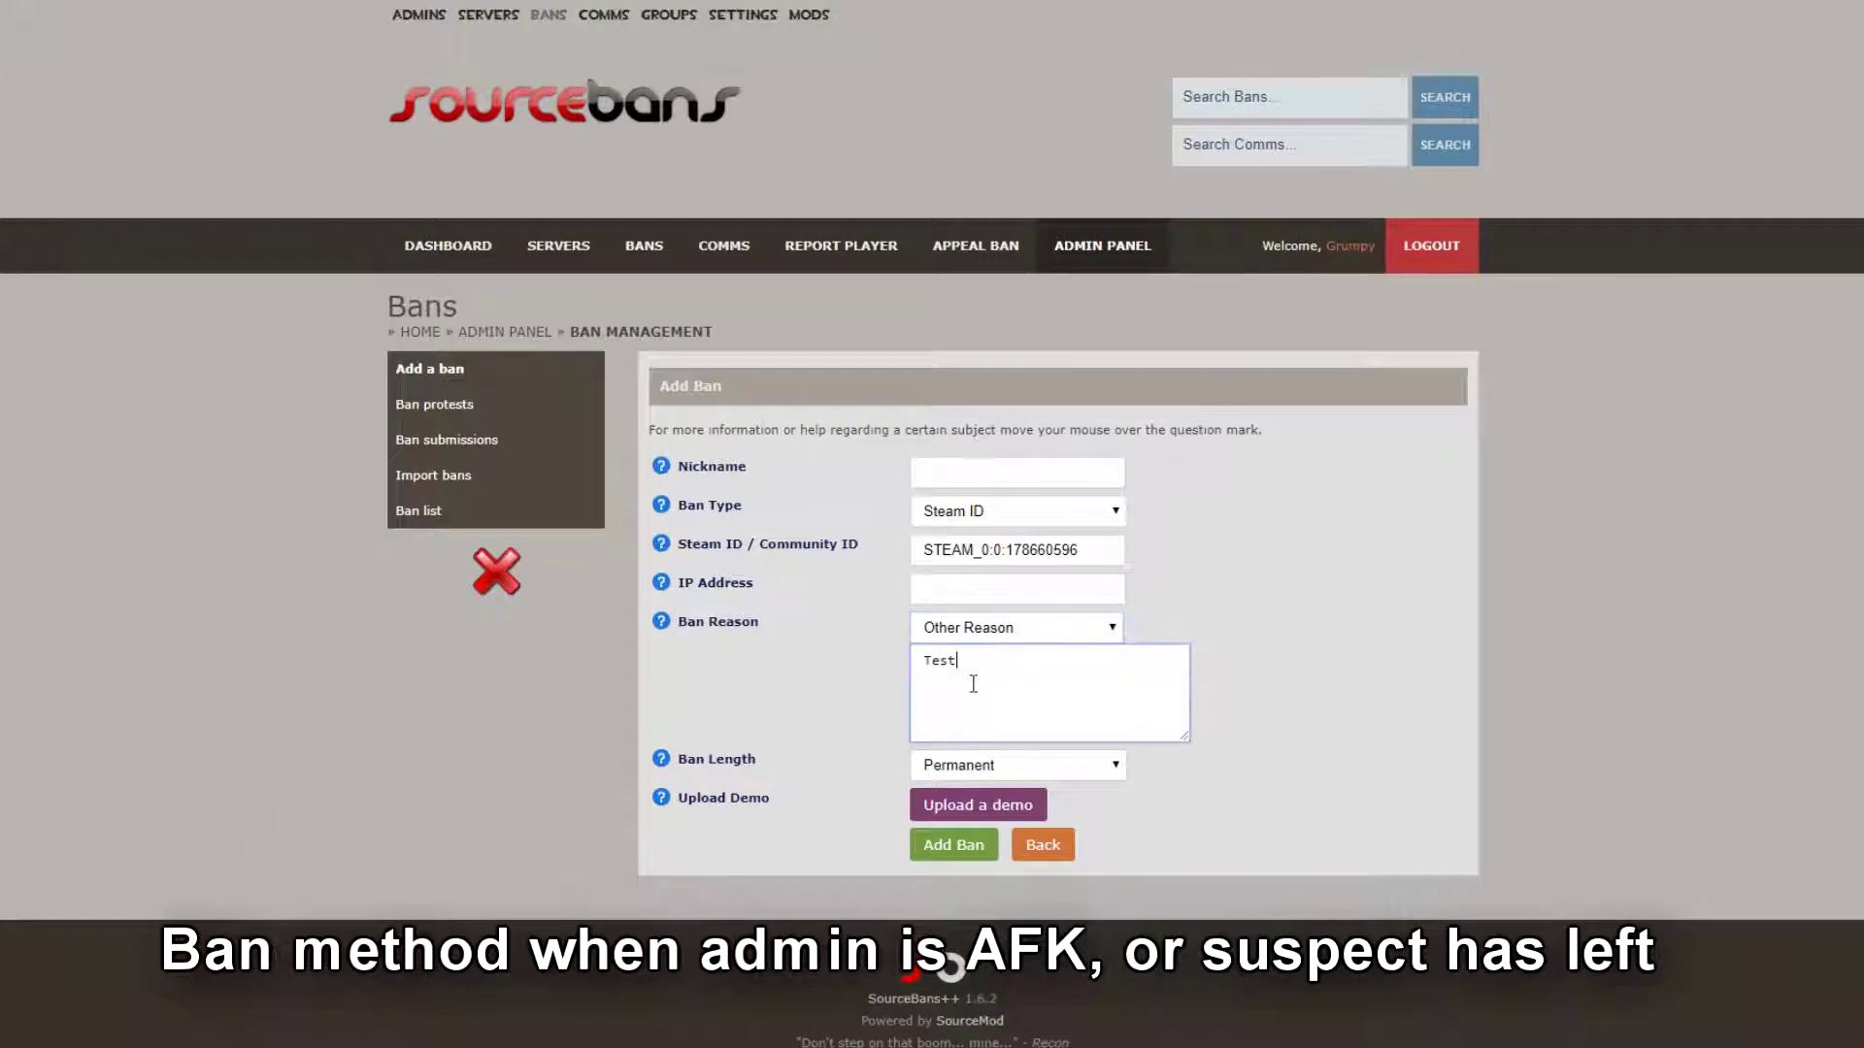
type("ing manual banning")
left_click(1017, 766)
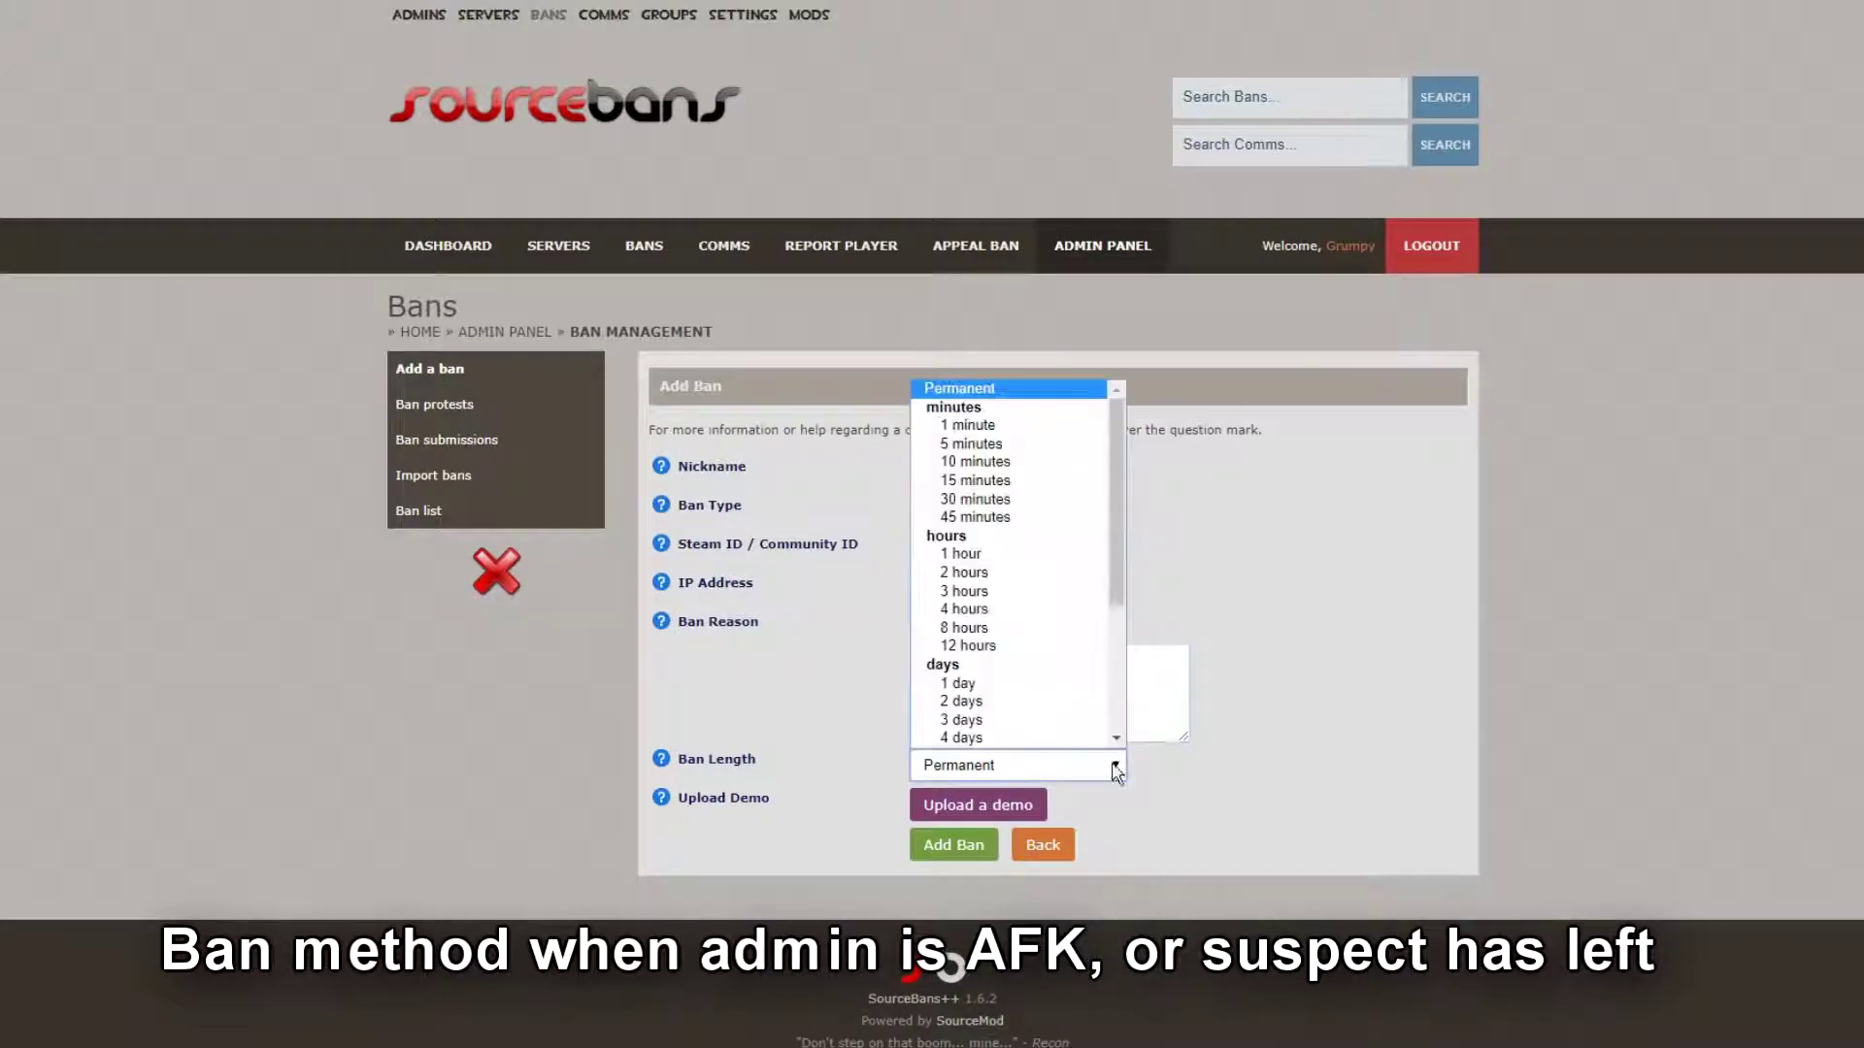
left_click(1019, 501)
left_click(954, 852)
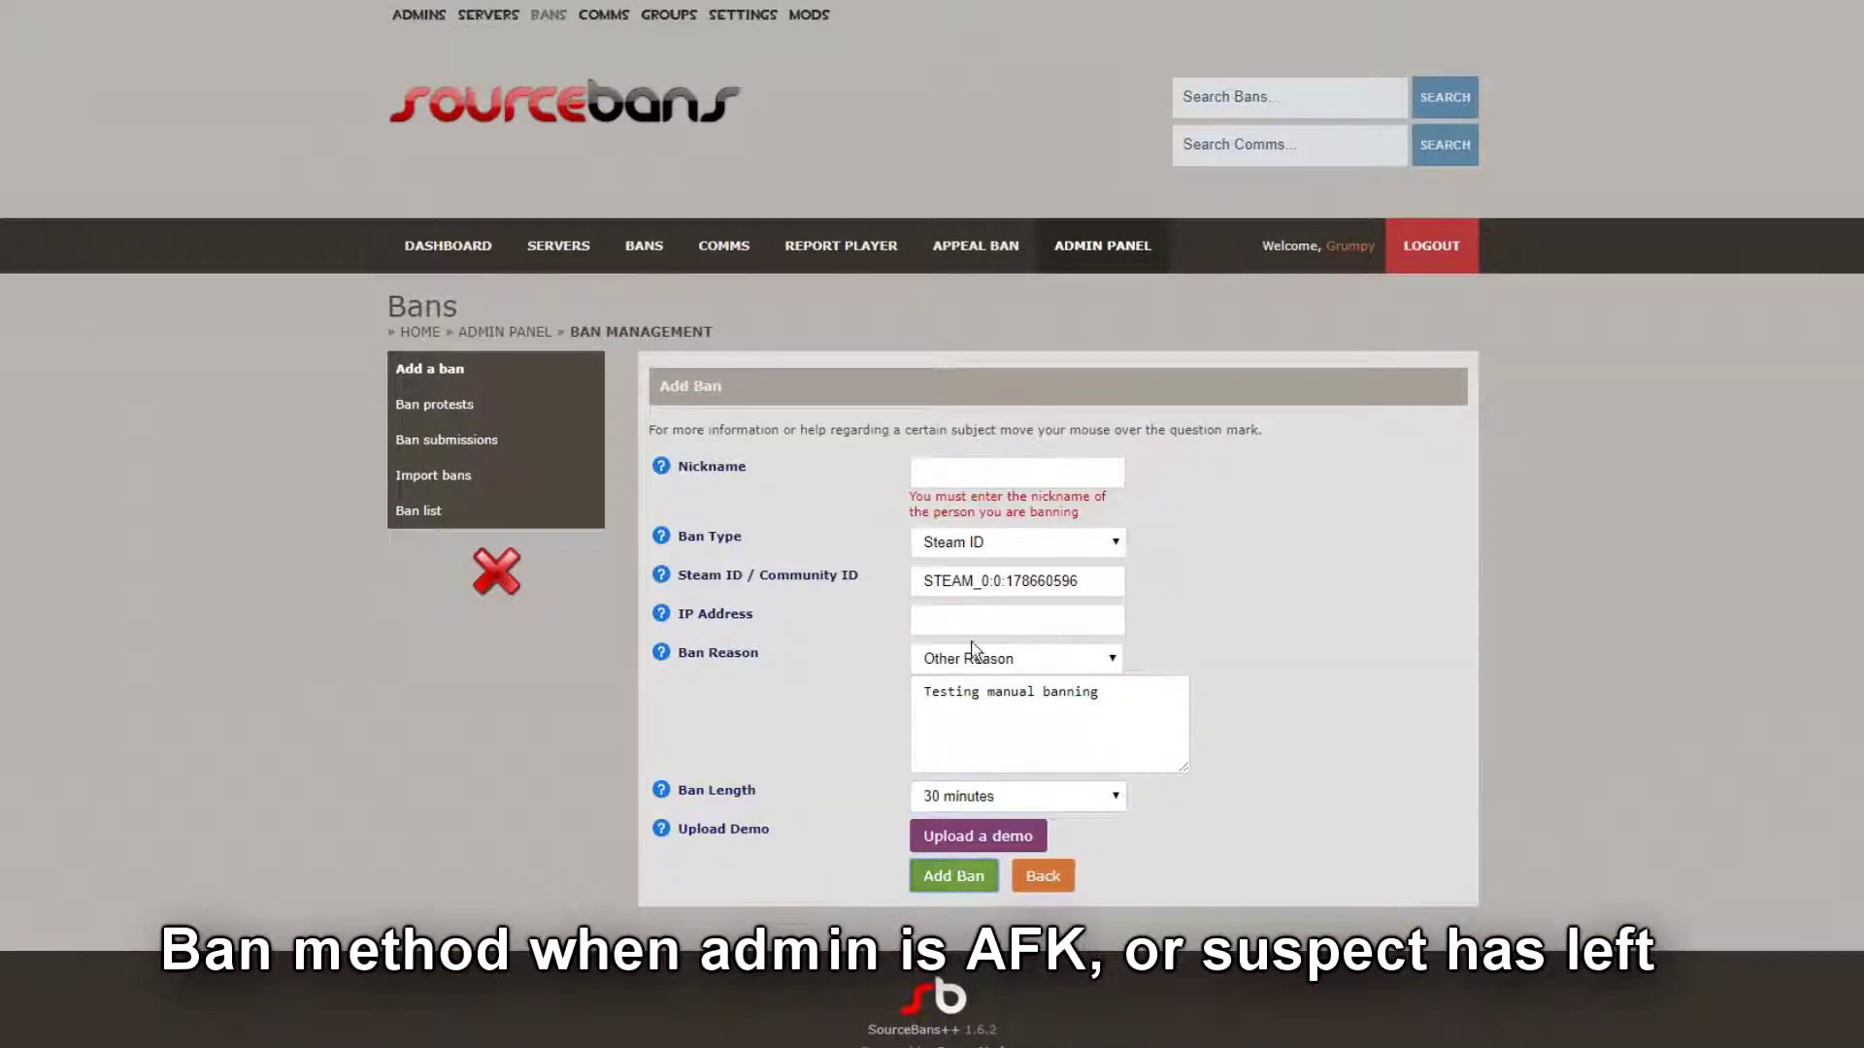
Step: Enter the suspect's nickname, resubmit the ban, and dismiss the confirmation
left_click(944, 474)
type("swoobles")
left_click(955, 846)
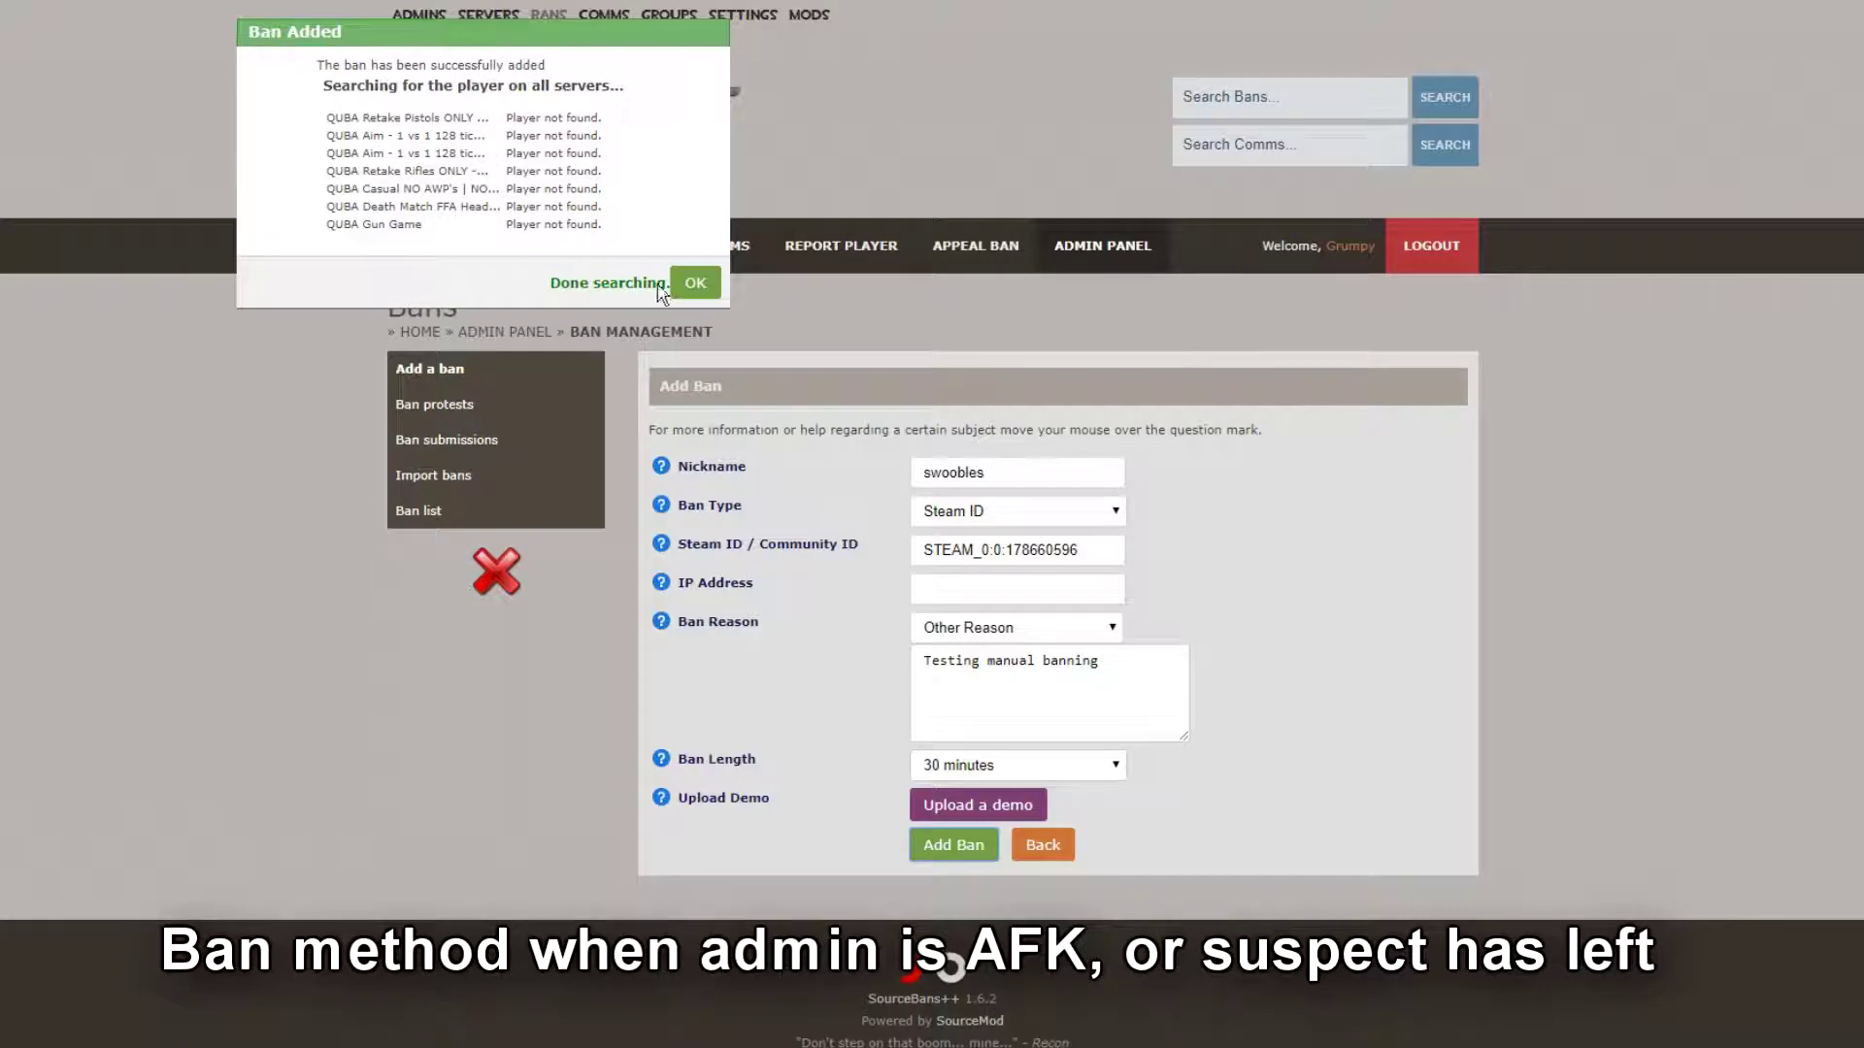
left_click(695, 283)
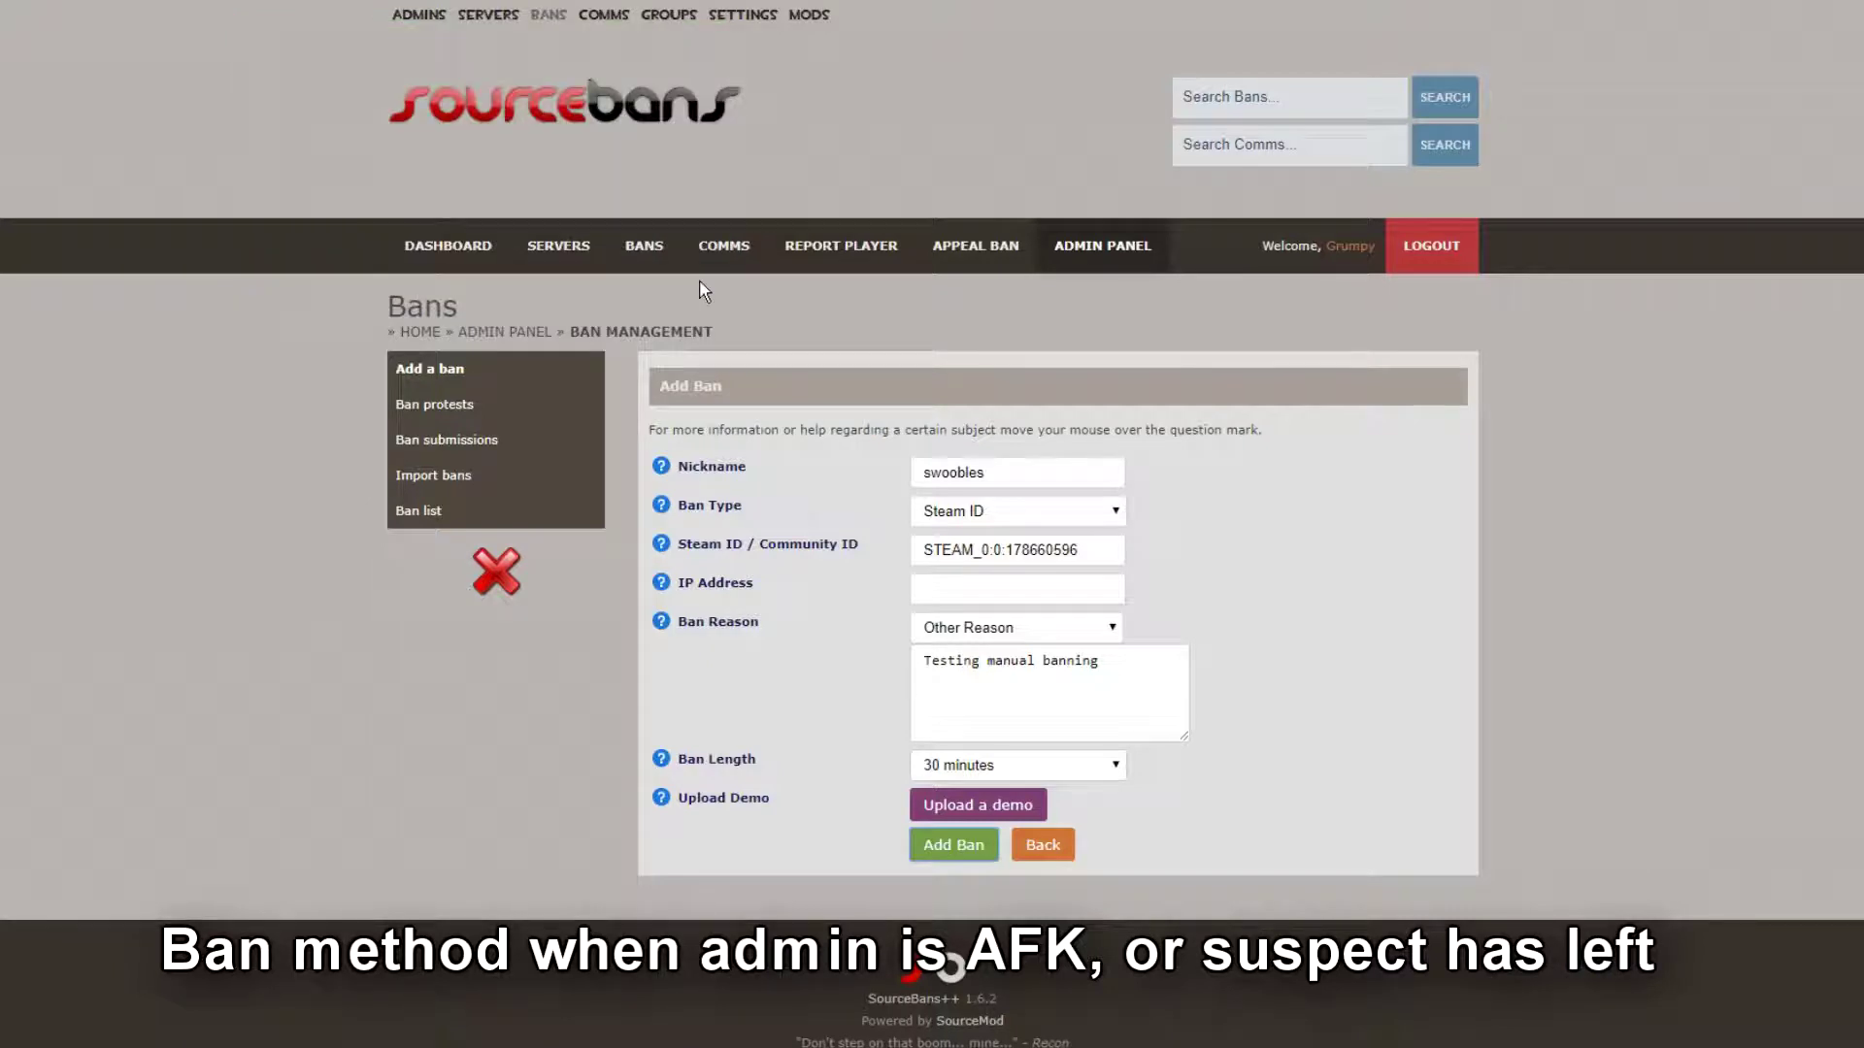
Step: Open the ban list and expand the suspect's new manual 30-minute Web Ban
left_click(643, 257)
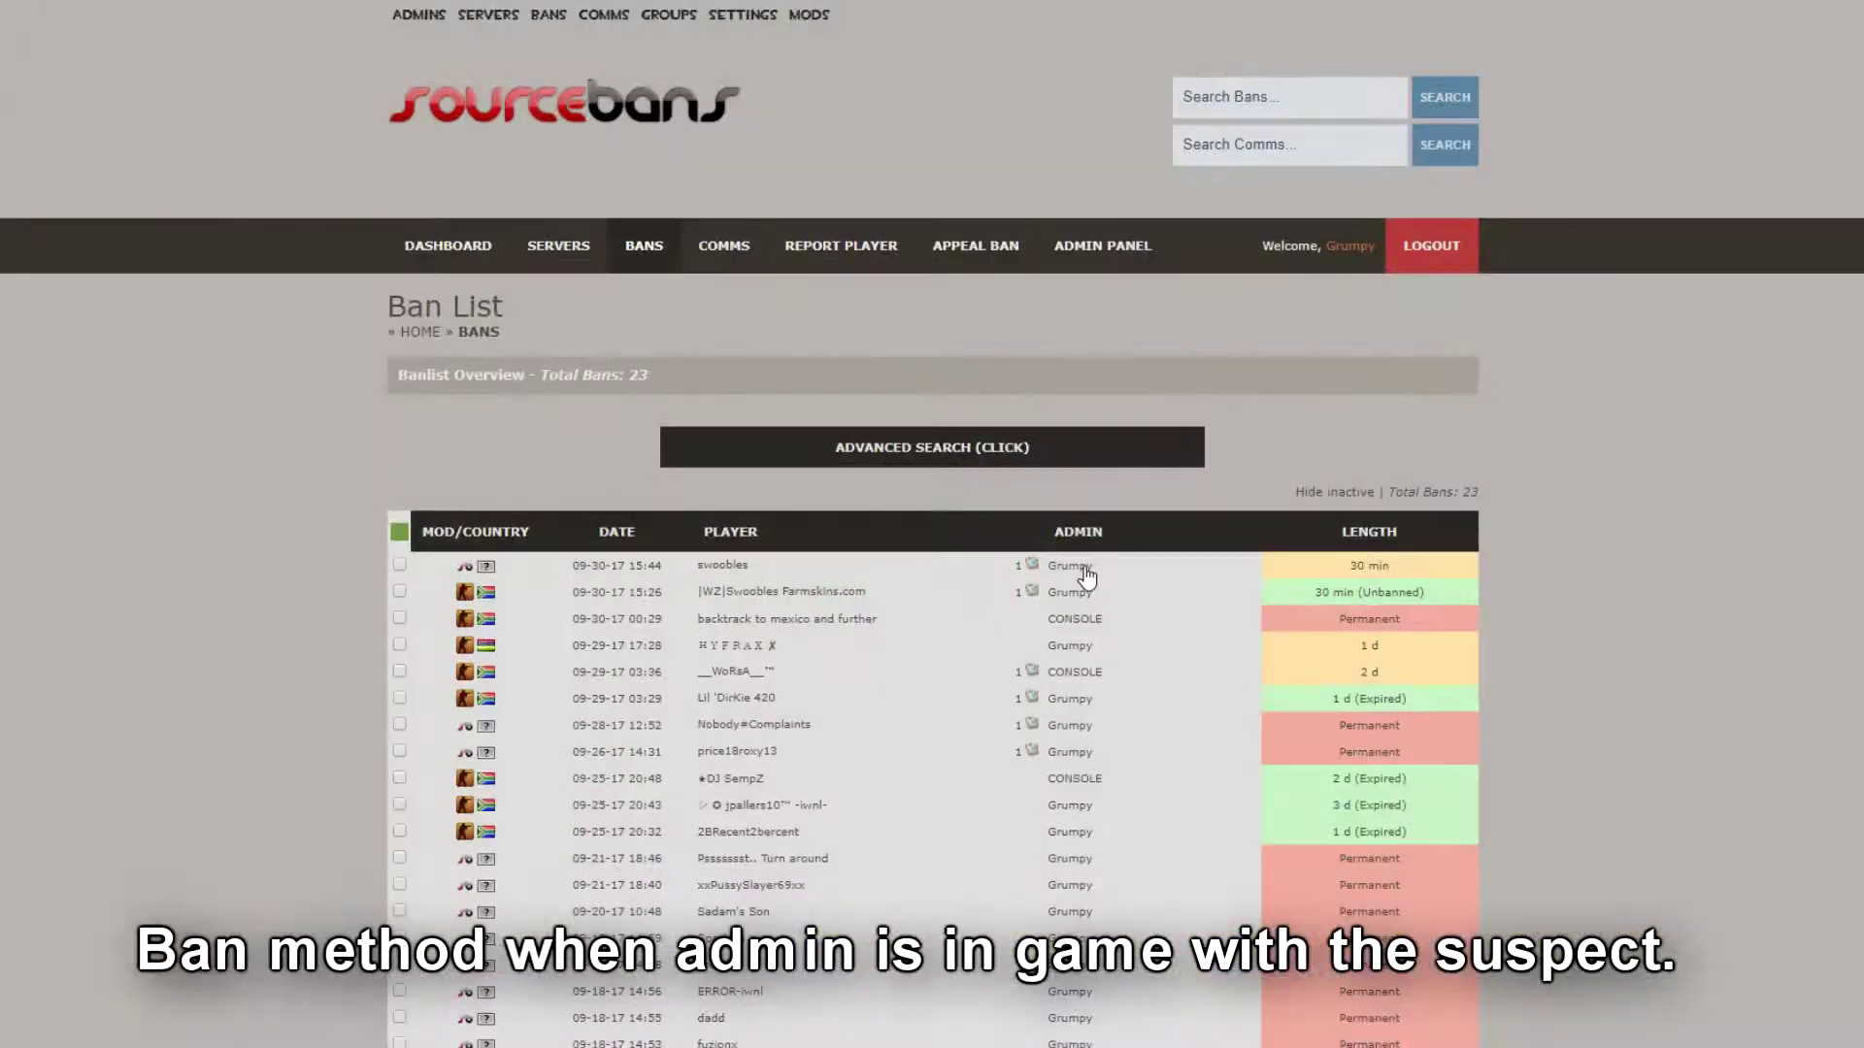
left_click(1086, 577)
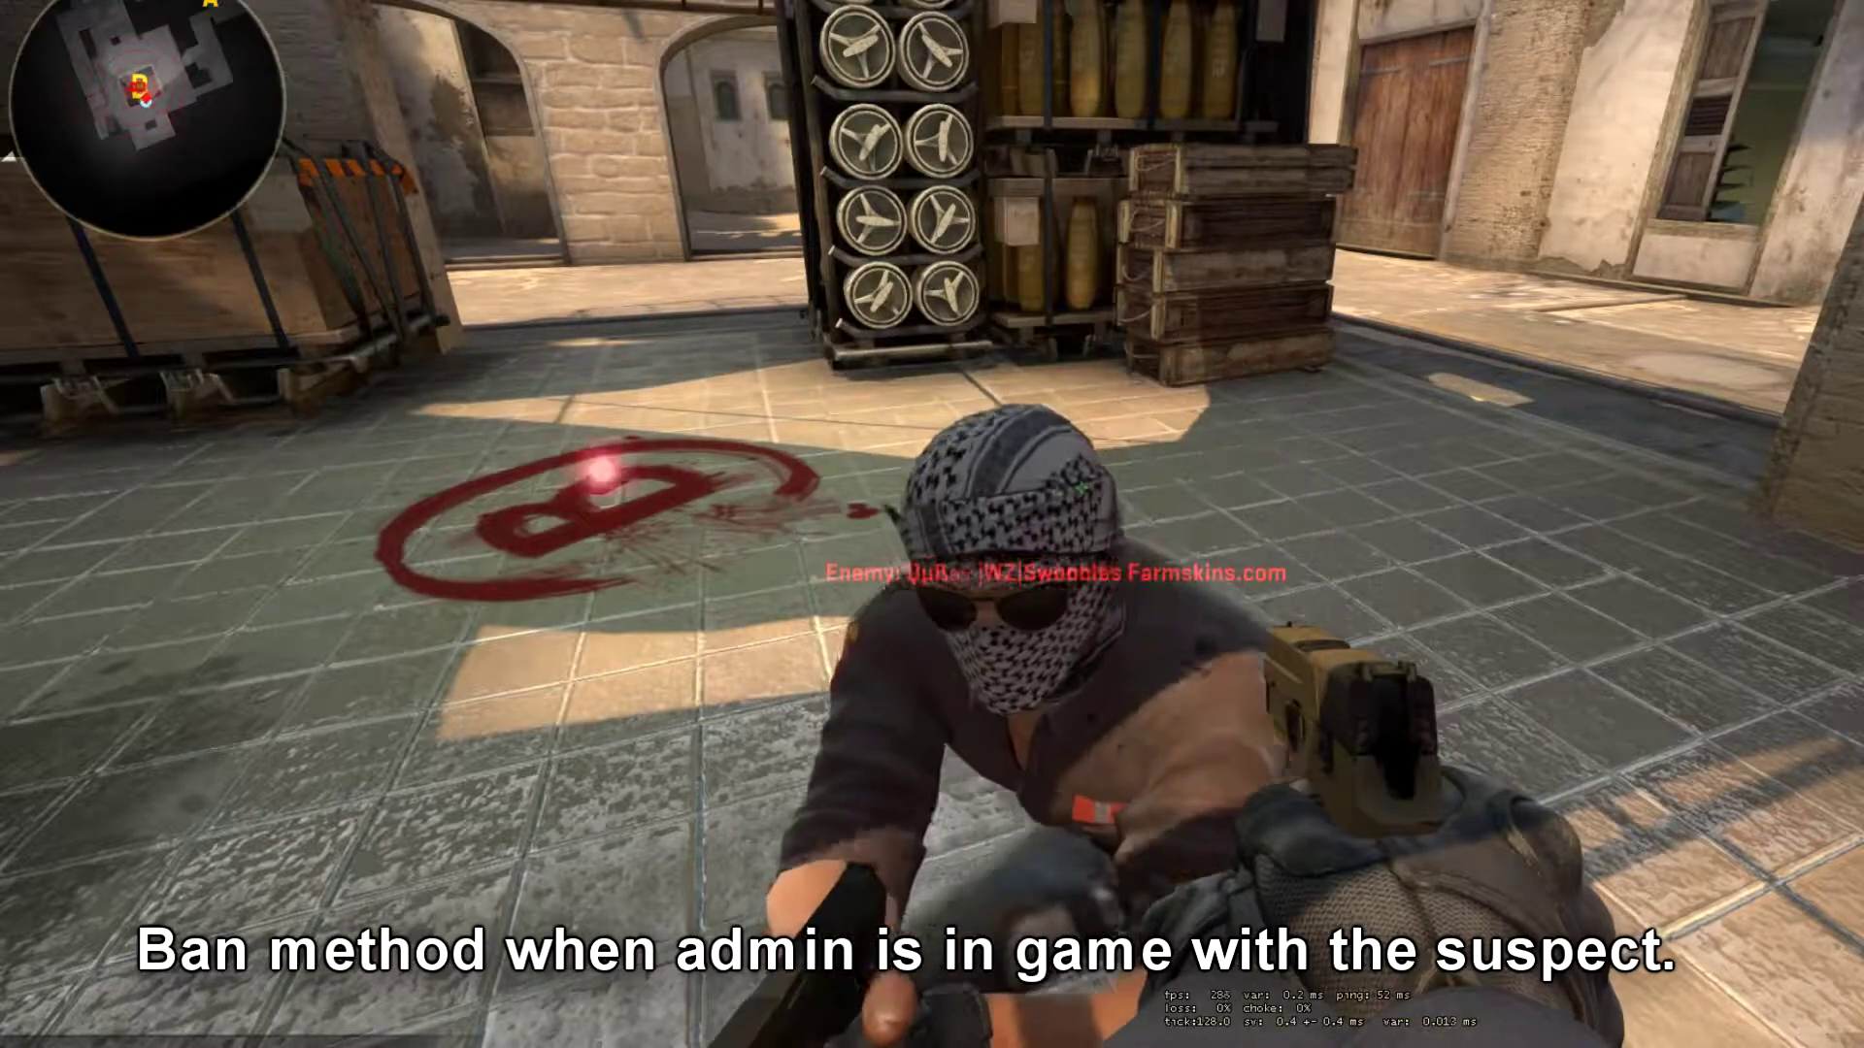
Step: Ban the suspect via the SourceMod menu for 30 minutes for General Exploit of Game/Map/Server
key("x")
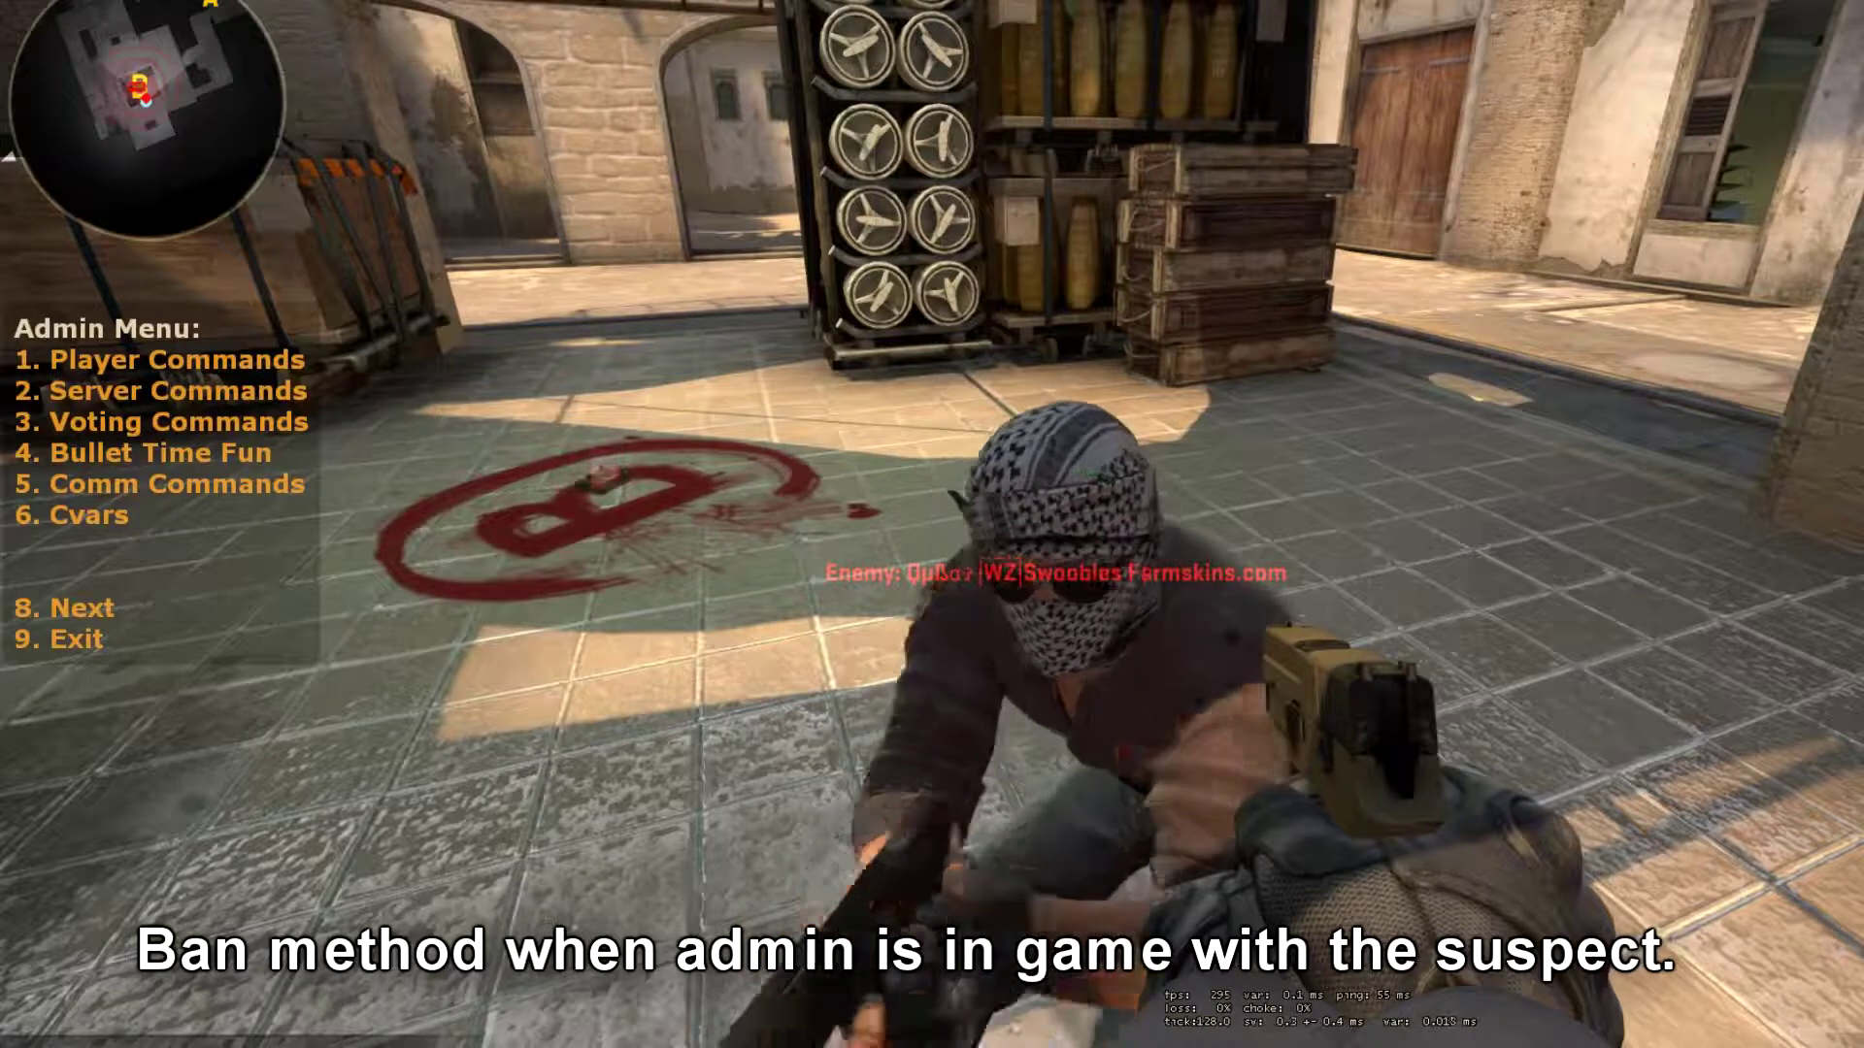
key("1")
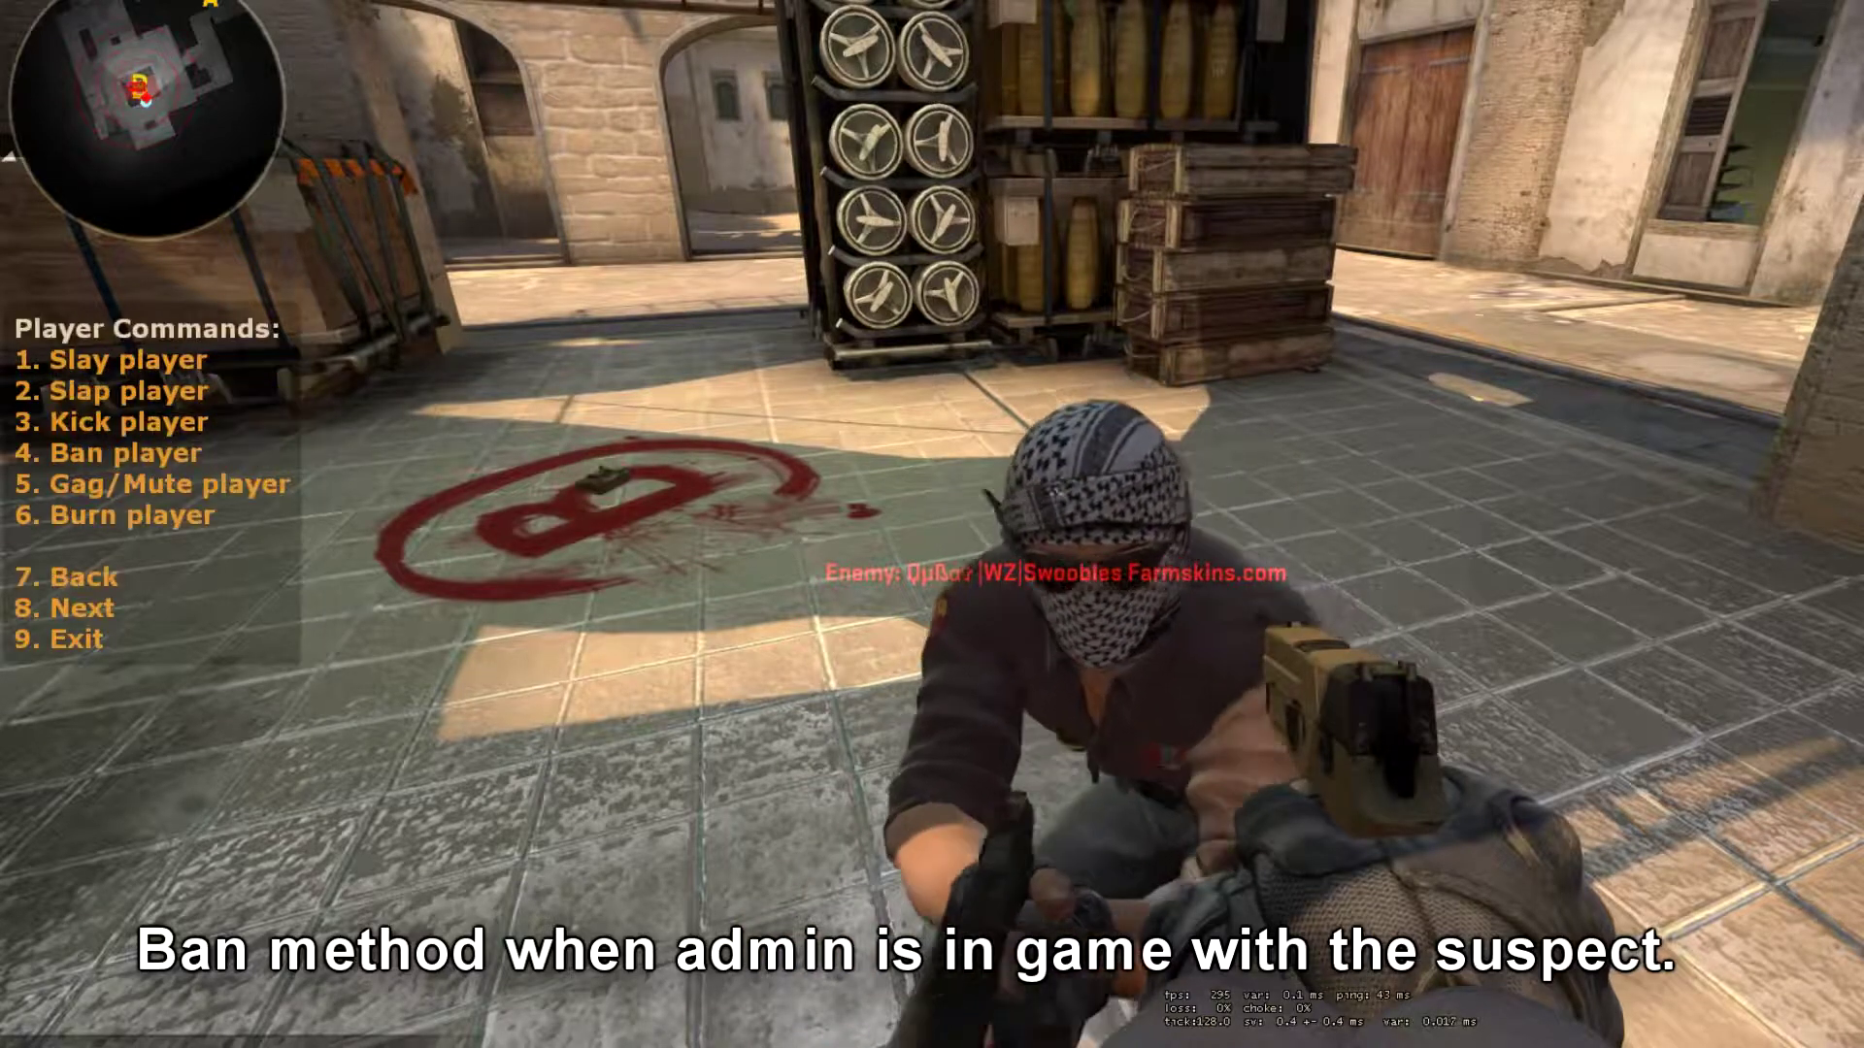
key("4")
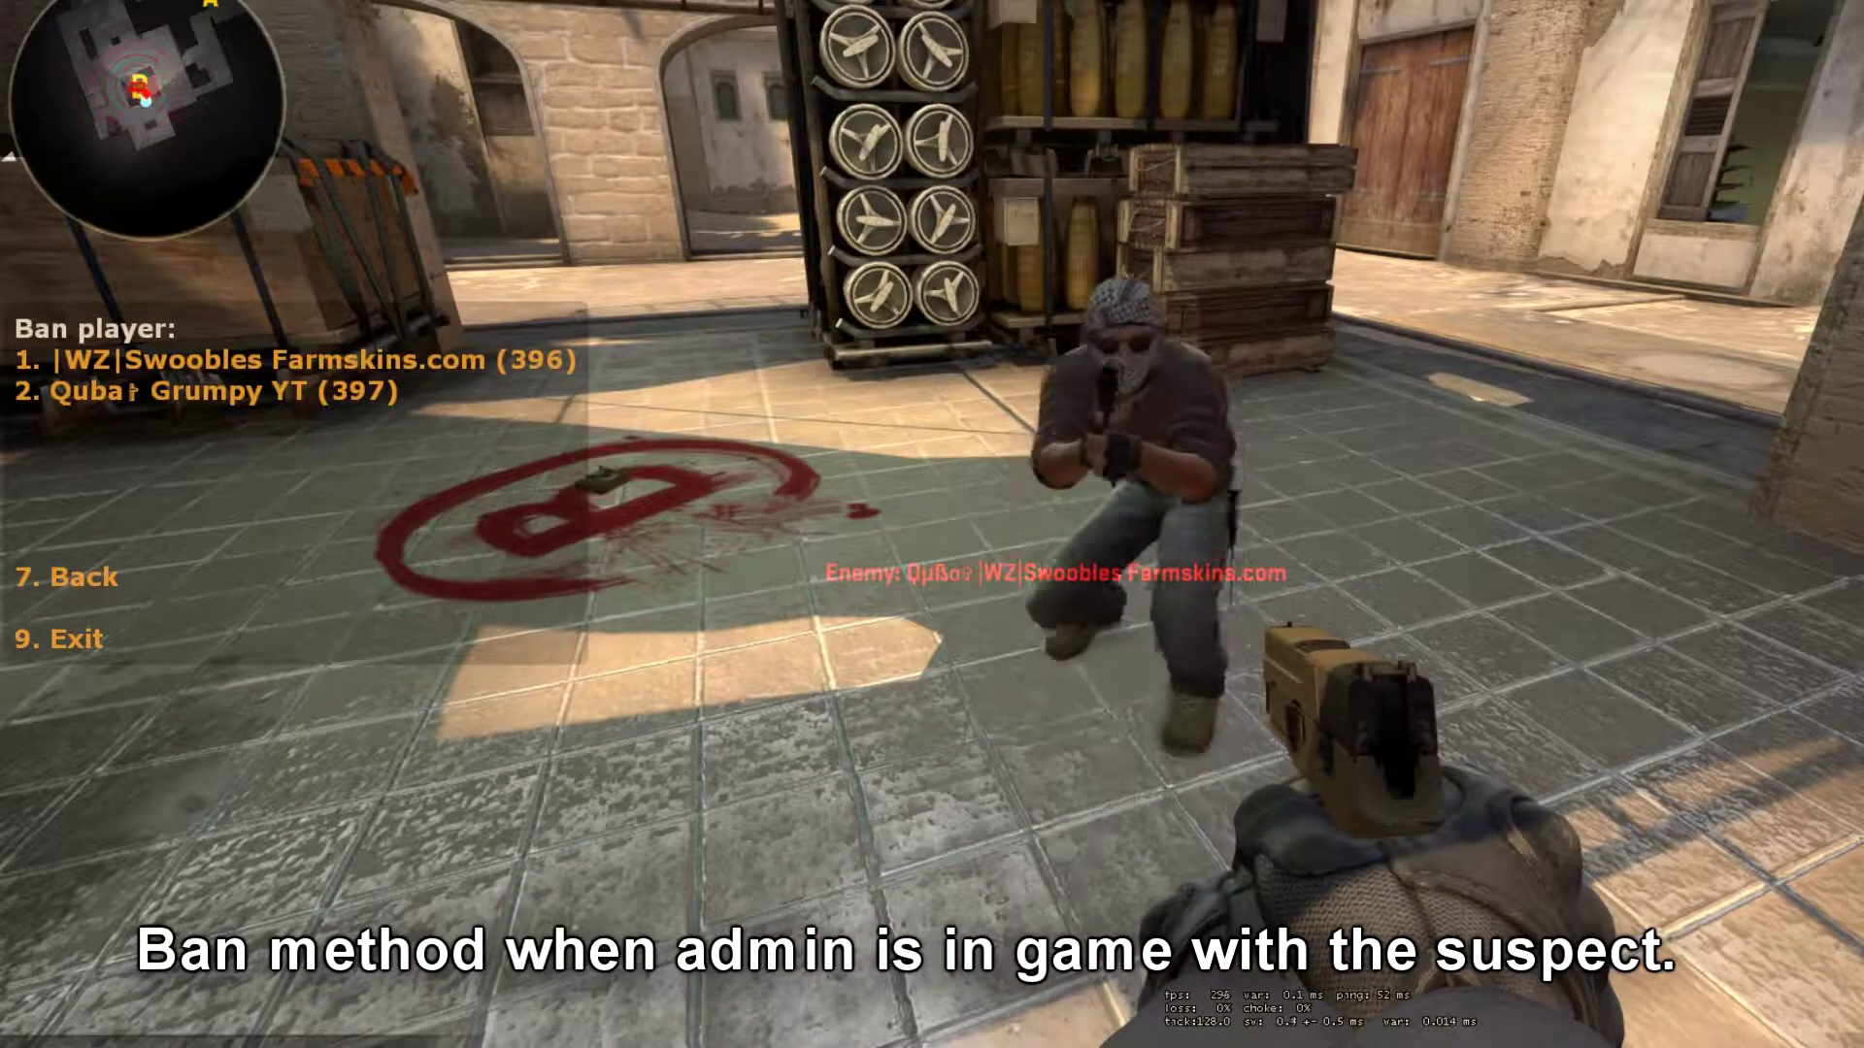
key("1")
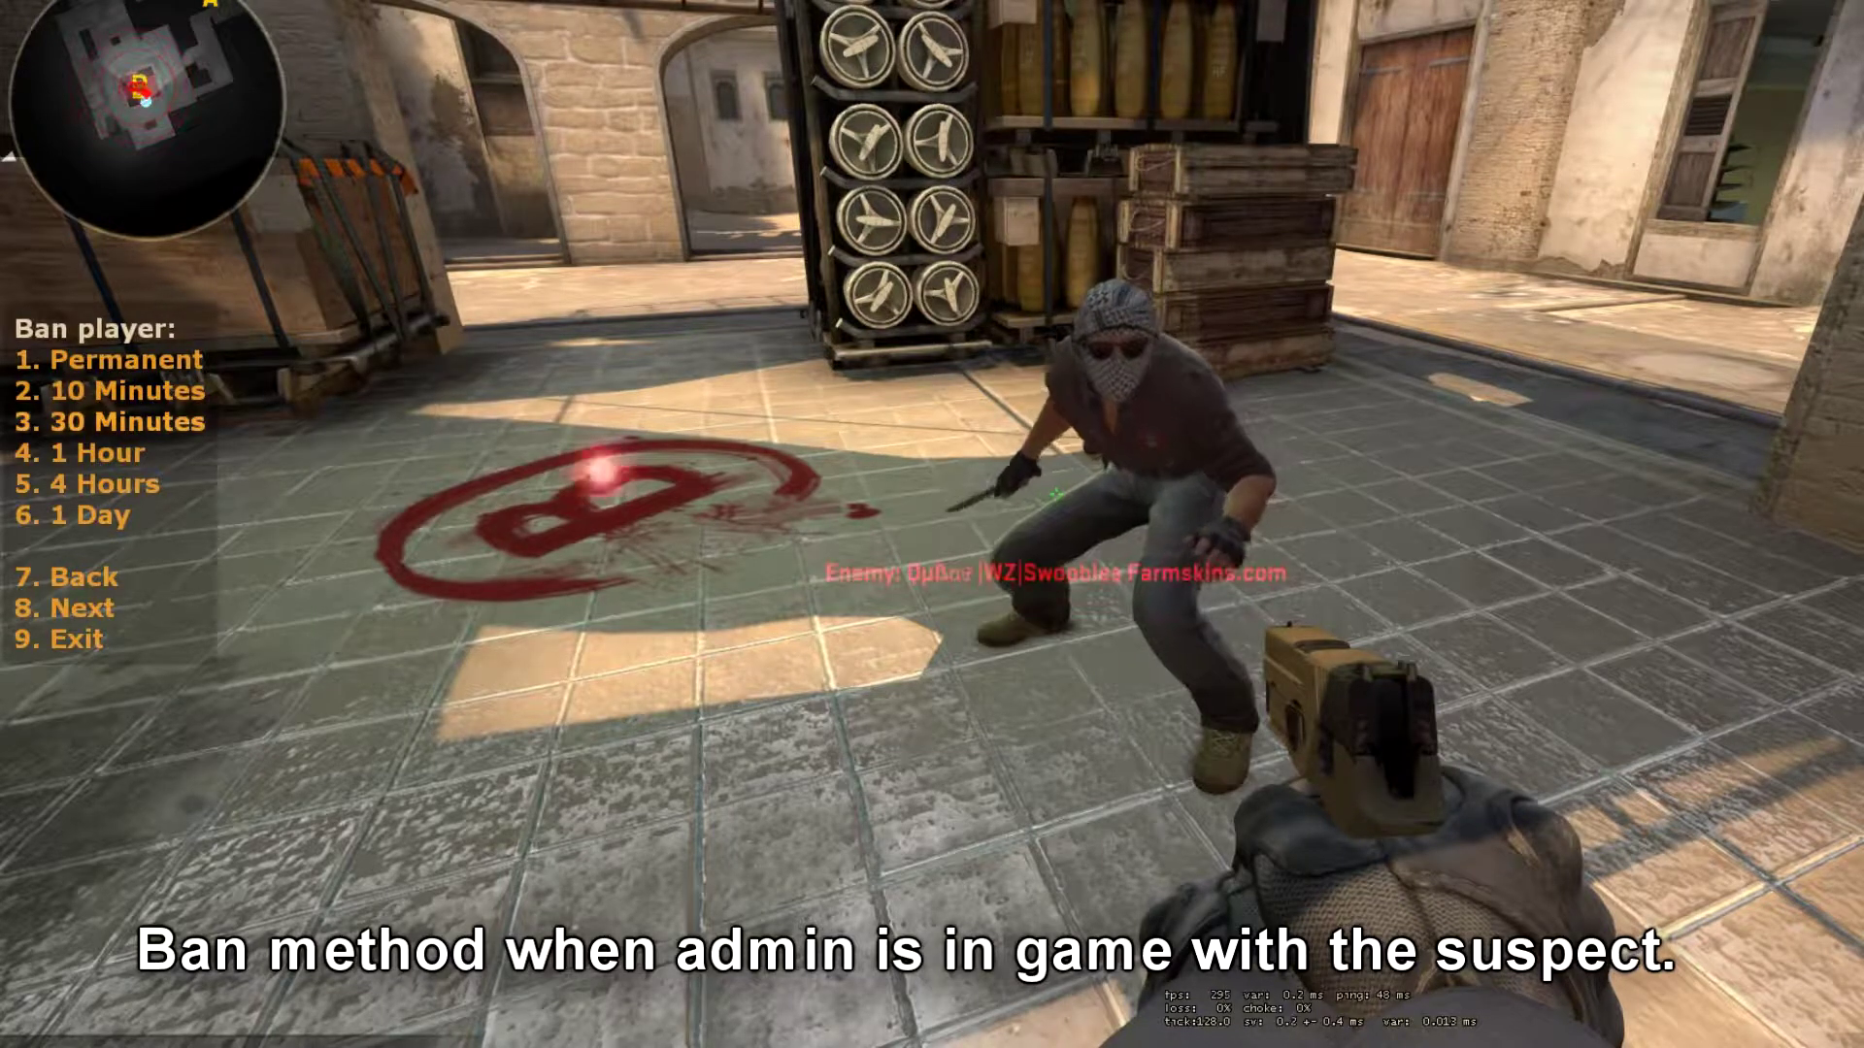
key("1")
key("2")
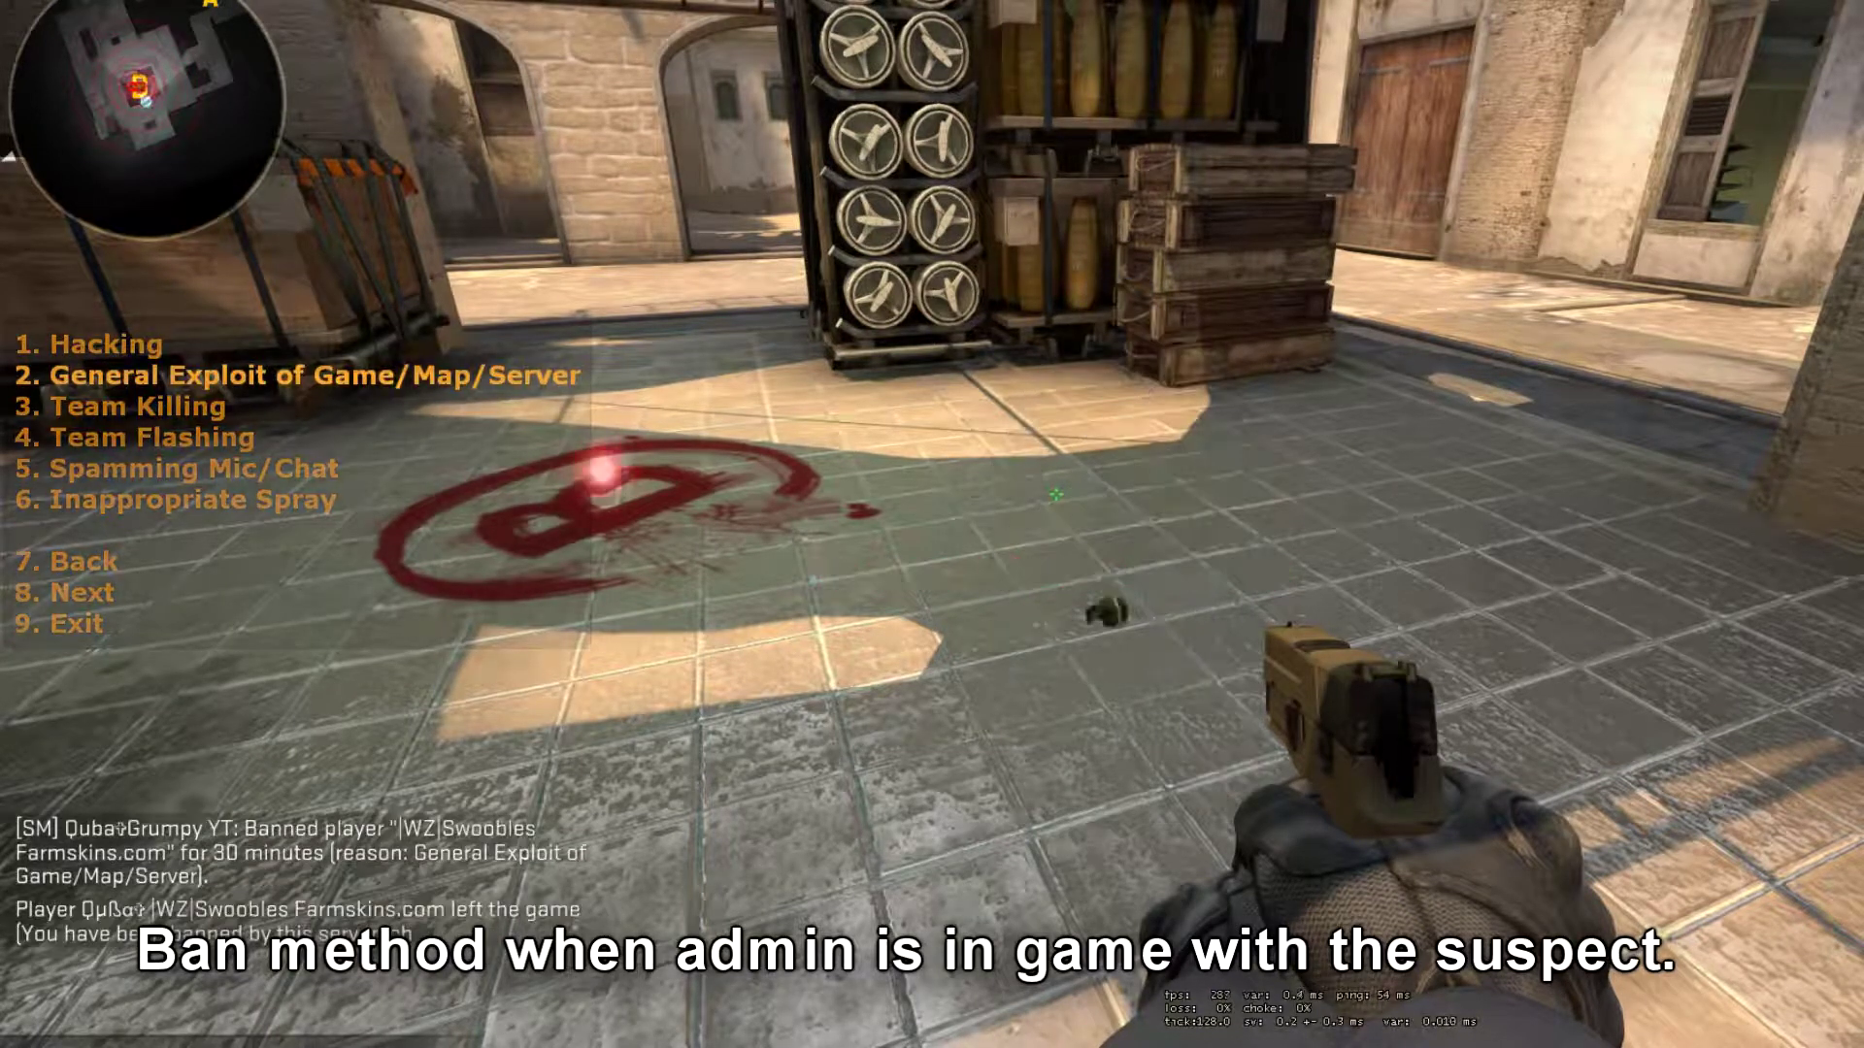